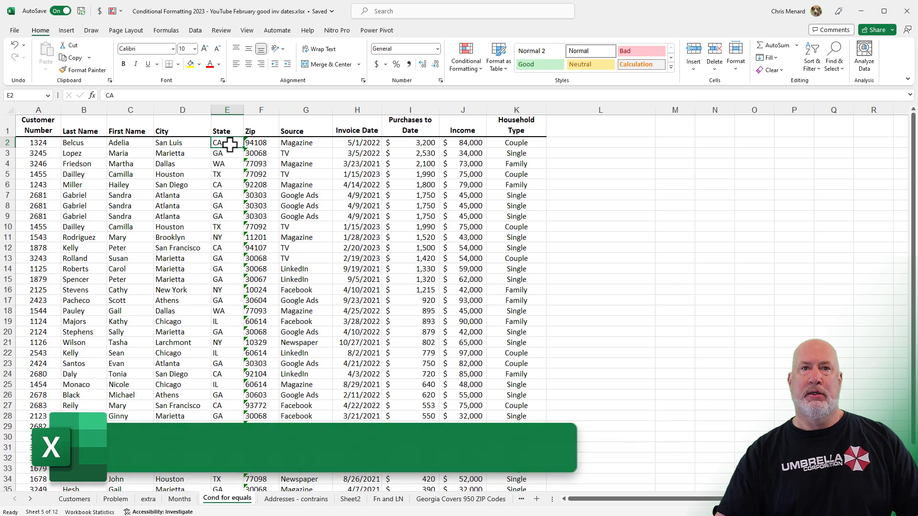
# Step: Select the State values from E2 and add an Equal To 'GA' rule with Green Fill and Dark Green Text
pyautogui.hotkey('ctrl', 'shift', 'Down')
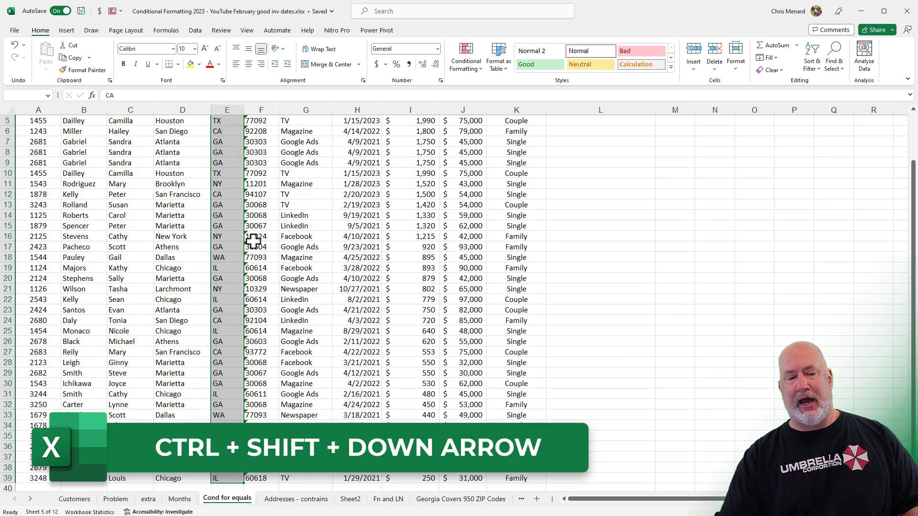
pyautogui.scroll(-5, 254, 242)
pyautogui.scroll(7, 263, 273)
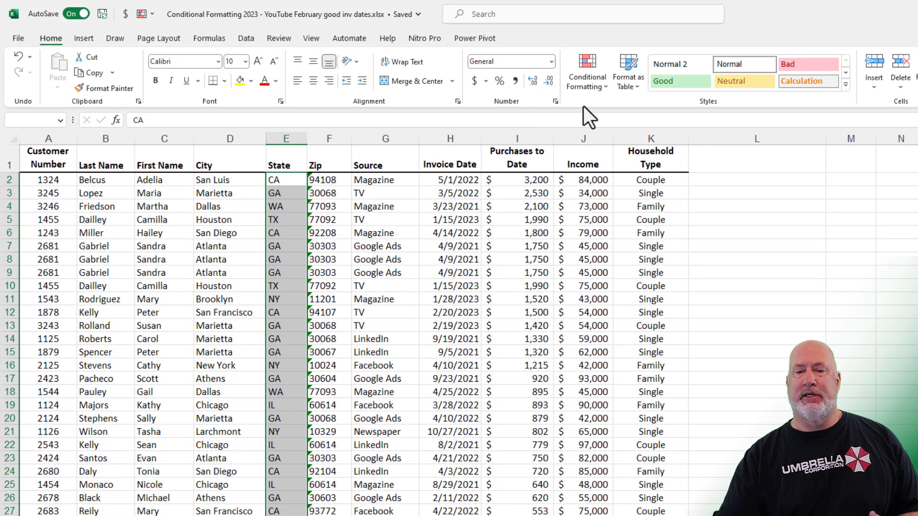
pyautogui.click(466, 64)
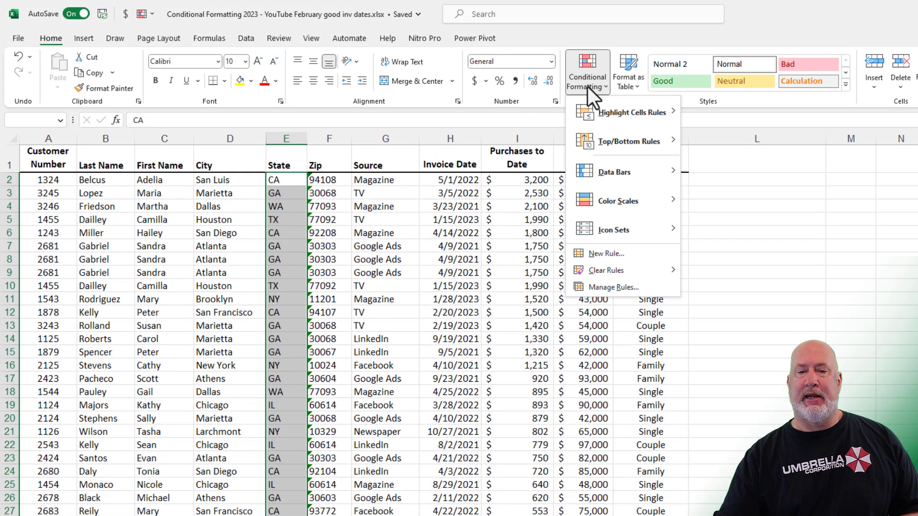
pyautogui.moveTo(624, 113)
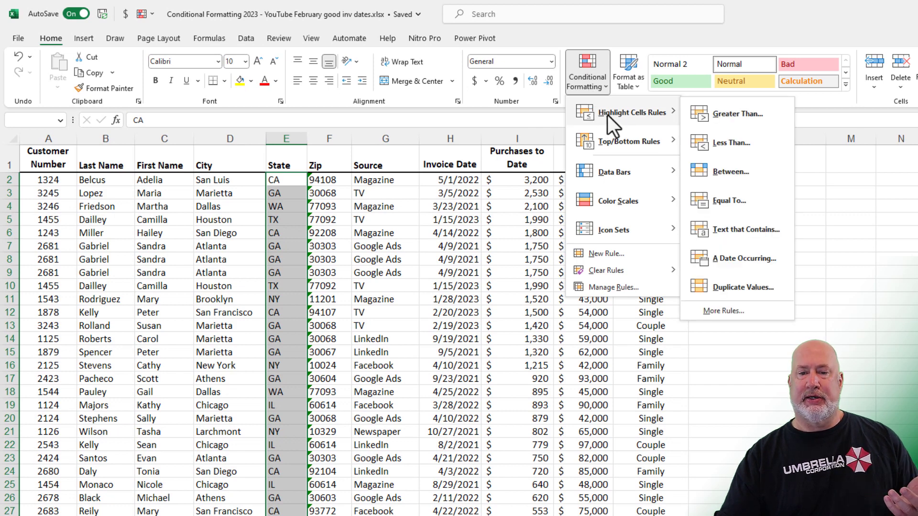
pyautogui.click(743, 201)
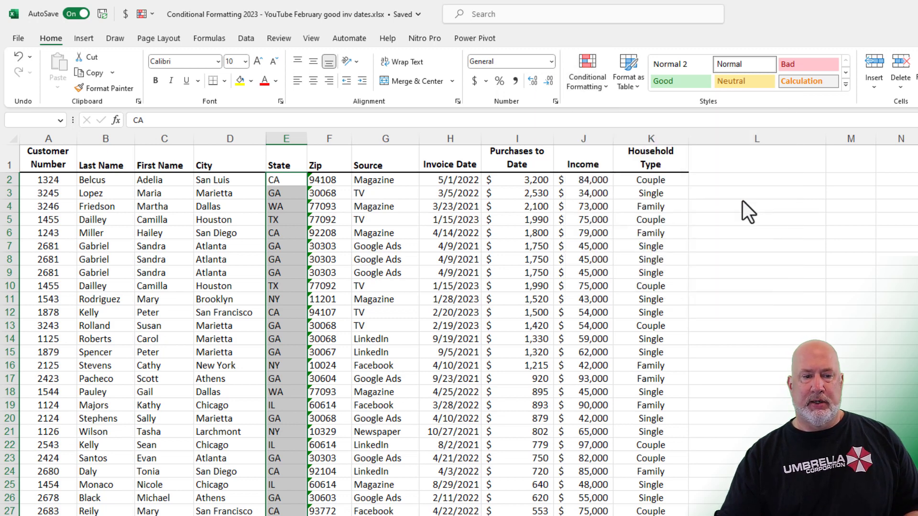
pyautogui.moveTo(737, 192); pyautogui.dragTo(564, 200)
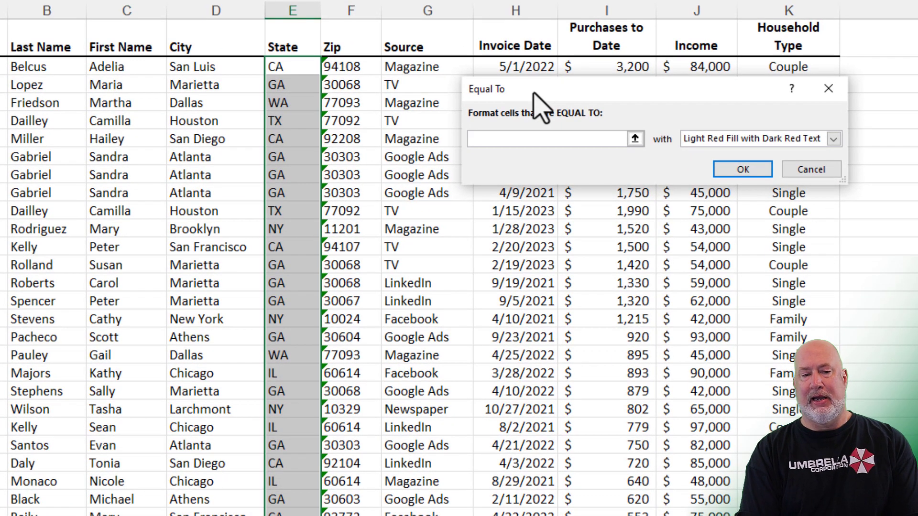
pyautogui.write('GA')
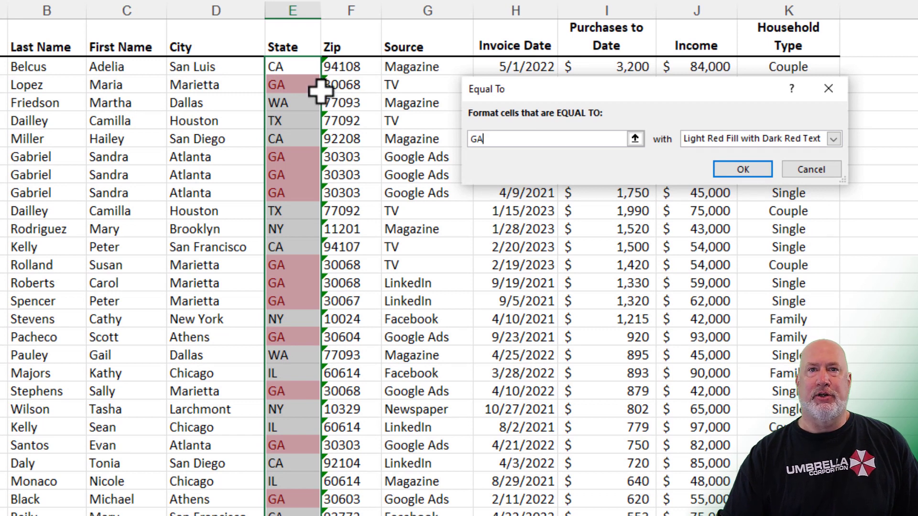
pyautogui.click(833, 139)
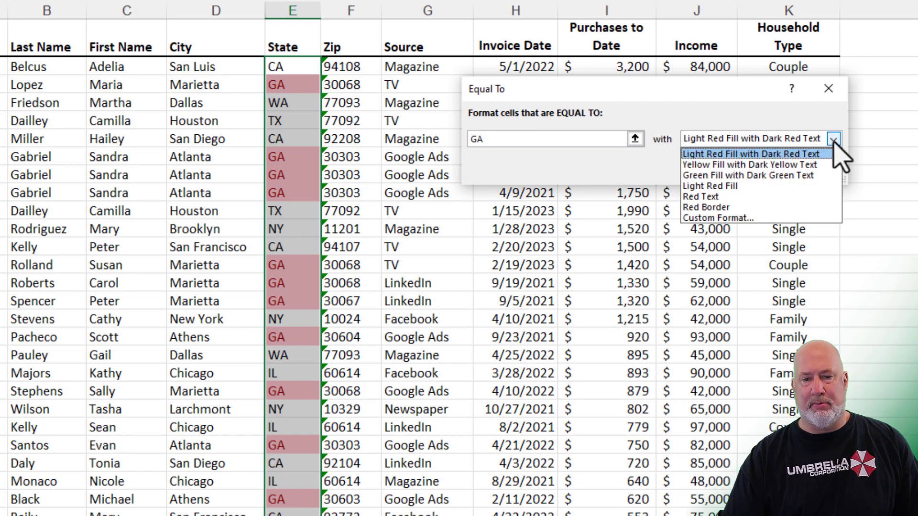
pyautogui.click(805, 167)
pyautogui.click(833, 139)
pyautogui.click(795, 175)
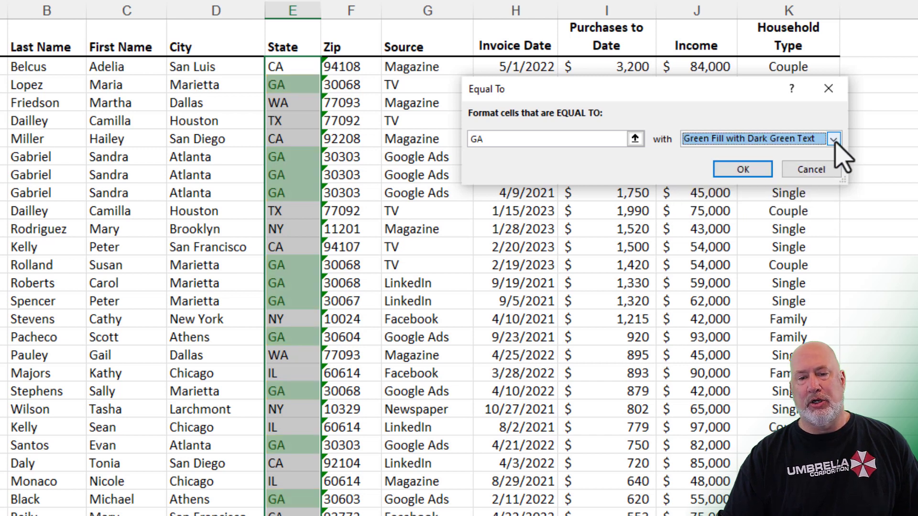
pyautogui.click(834, 141)
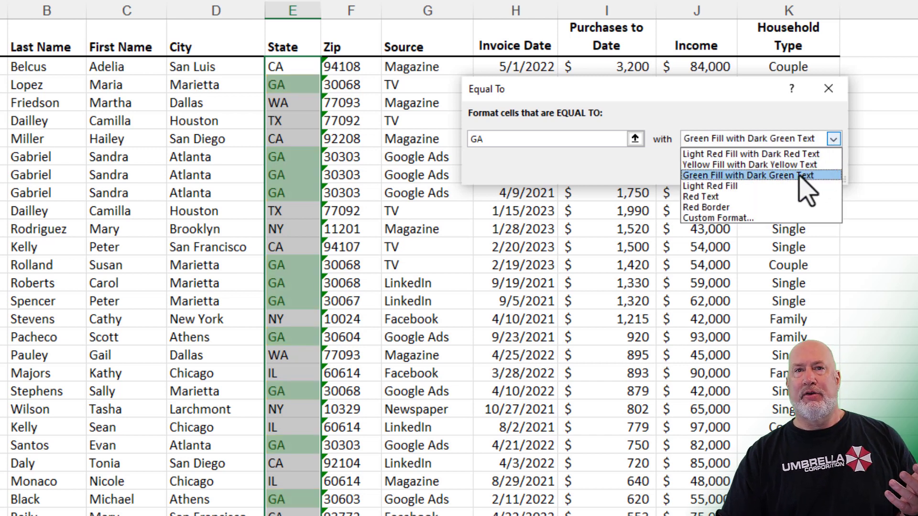
pyautogui.click(730, 218)
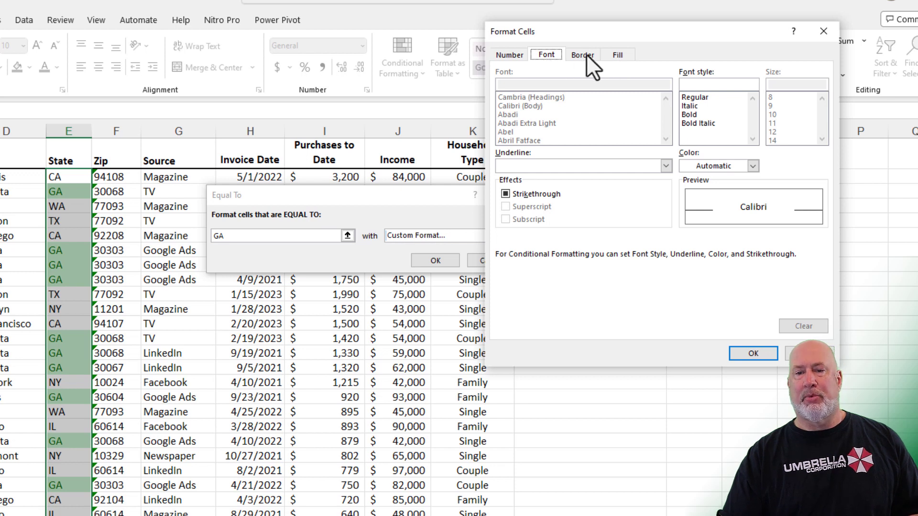
pyautogui.click(616, 57)
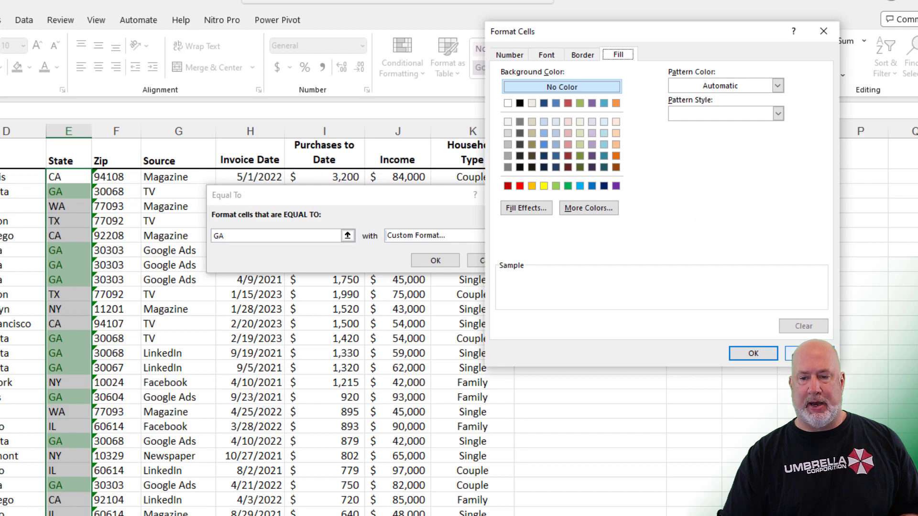
pyautogui.click(809, 353)
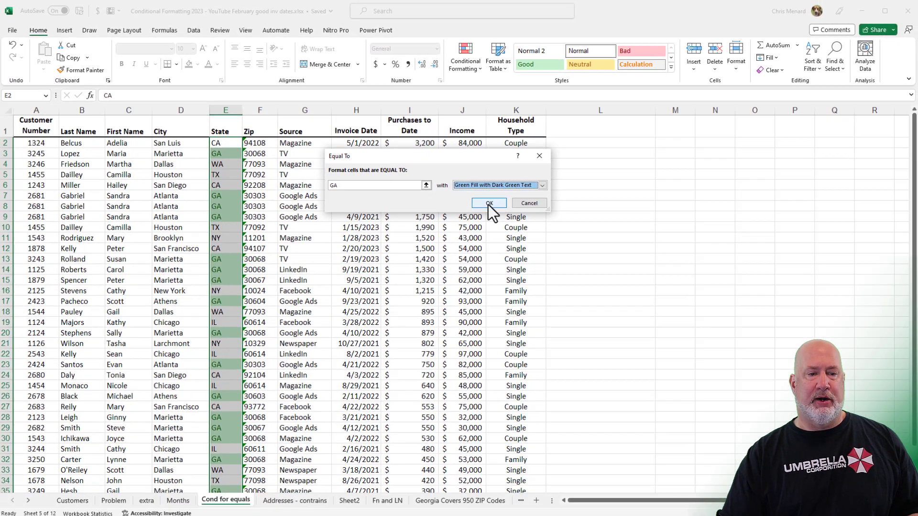
pyautogui.click(488, 208)
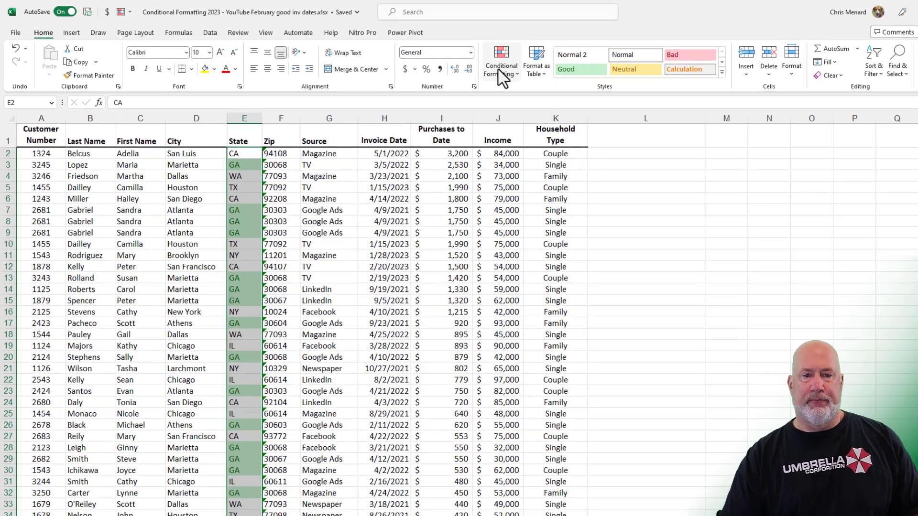
# Step: Add an Equal To 'CA' rule using Light Red Fill with Dark Red Text
pyautogui.click(466, 57)
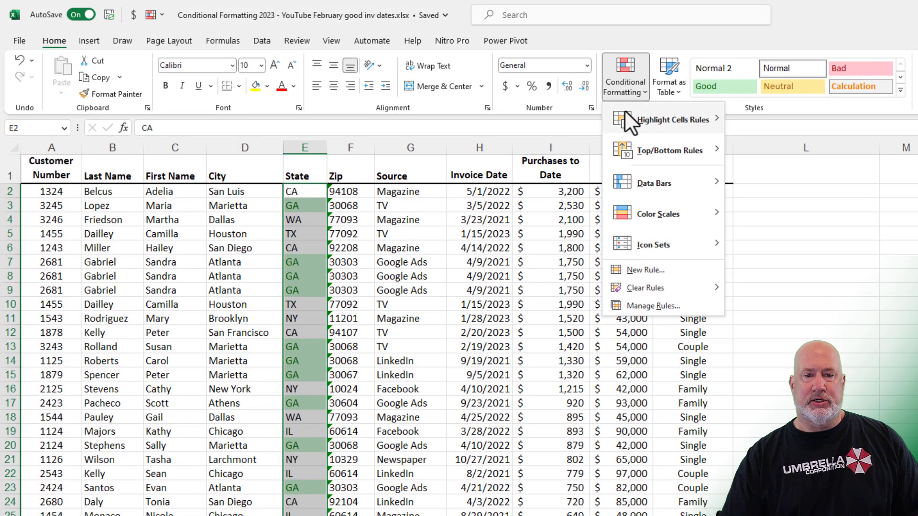
pyautogui.moveTo(663, 120)
pyautogui.click(771, 214)
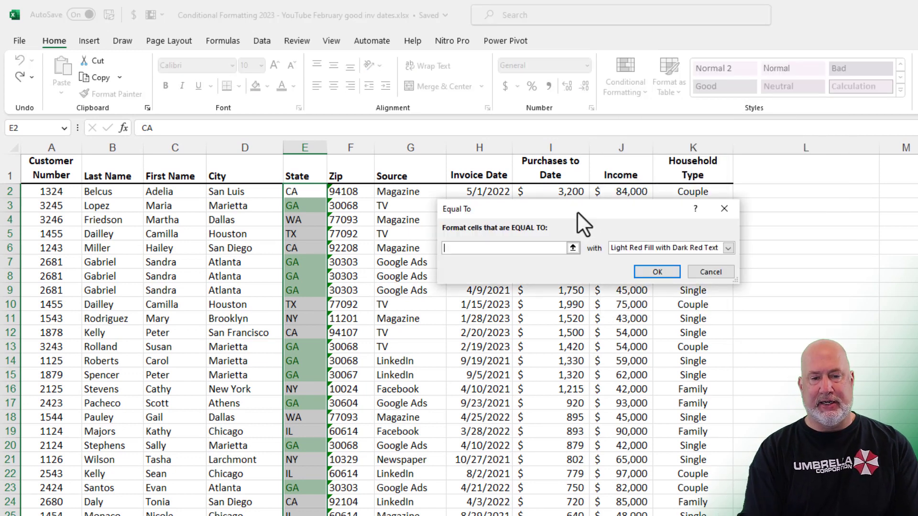
pyautogui.write('CA')
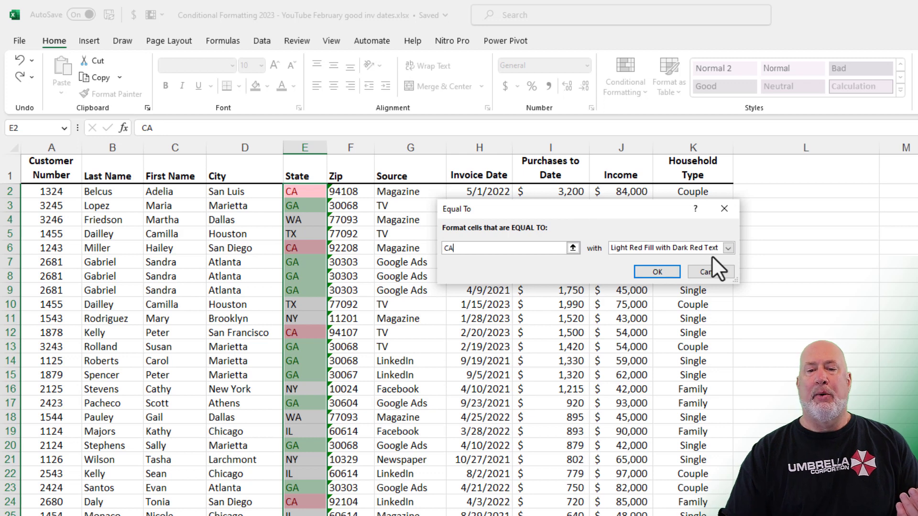
pyautogui.click(728, 248)
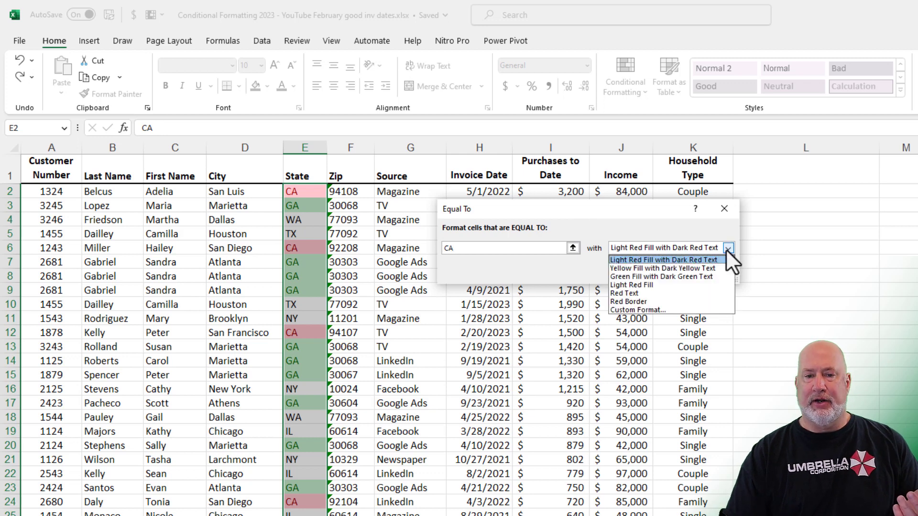
pyautogui.click(663, 260)
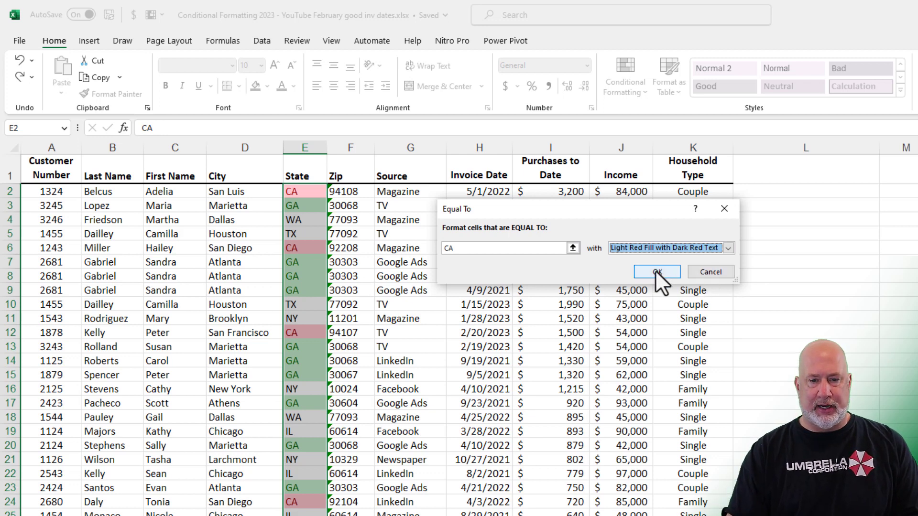
pyautogui.click(655, 270)
pyautogui.click(320, 247)
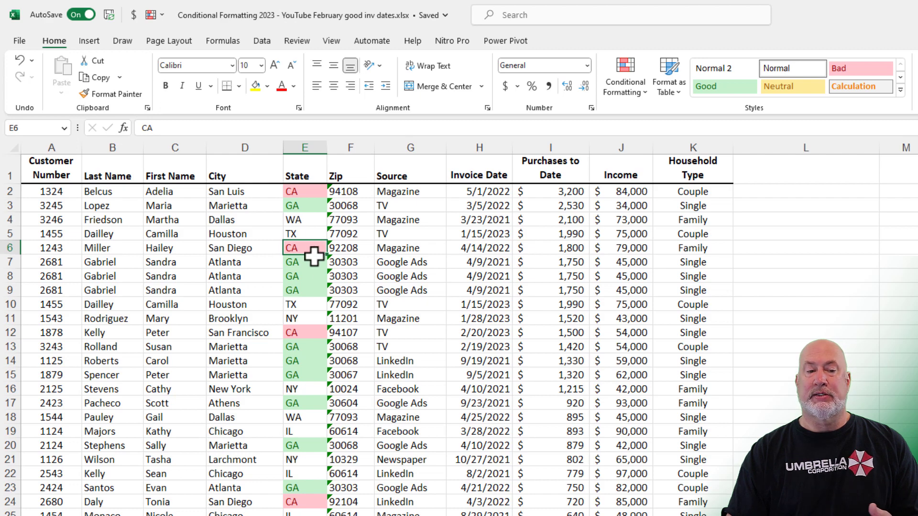
pyautogui.rightClick(314, 246)
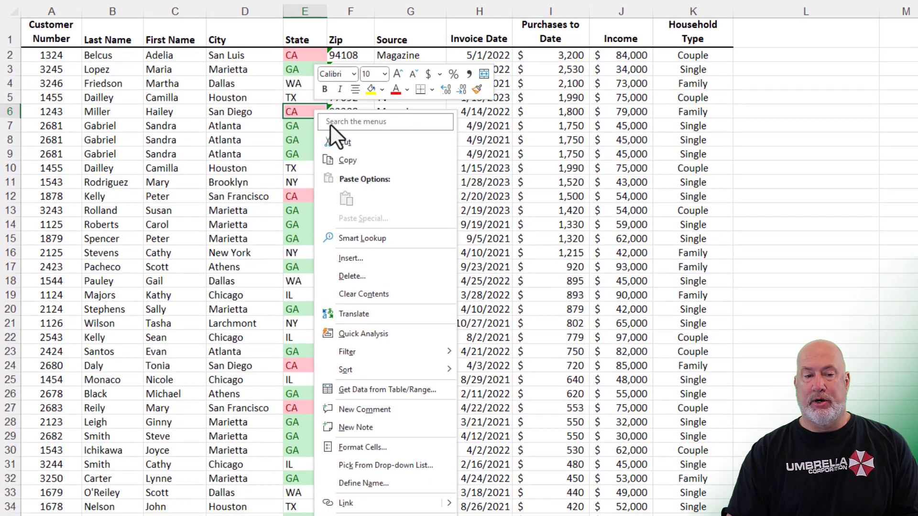
pyautogui.moveTo(373, 335)
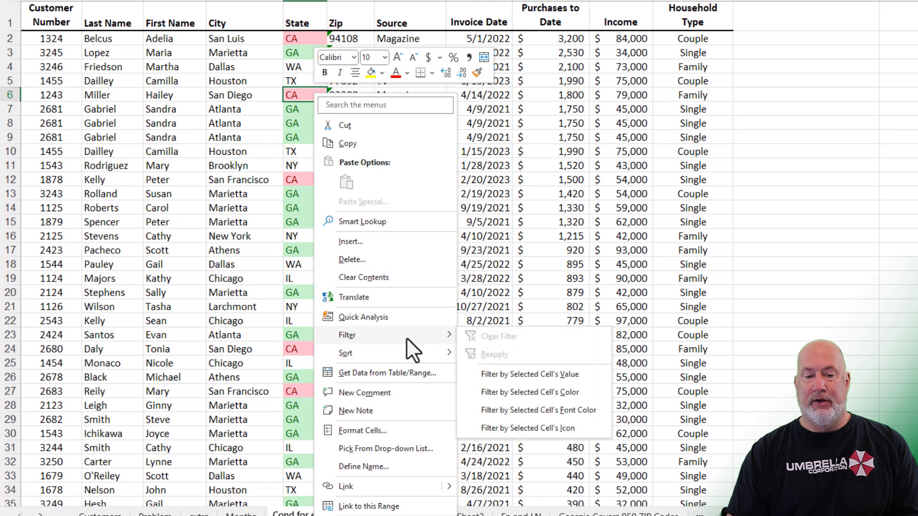
pyautogui.click(565, 395)
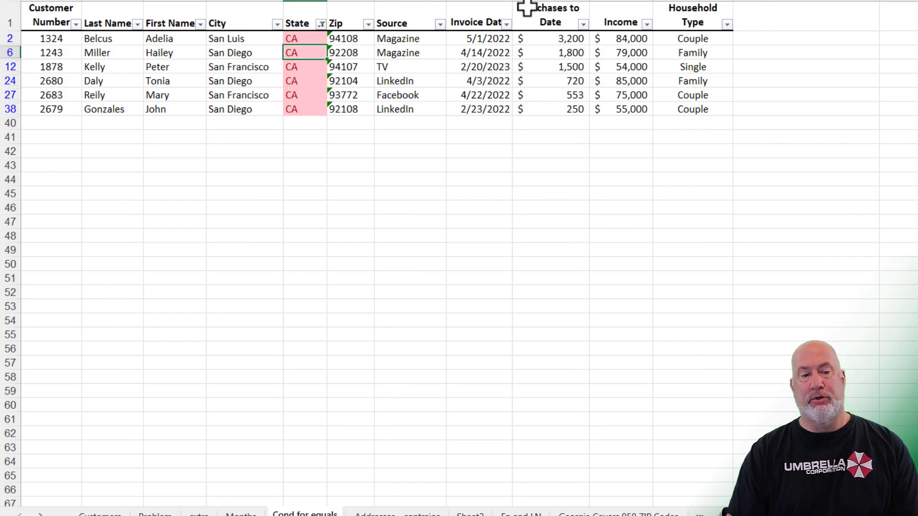
pyautogui.hotkey('ctrl', 'z')
pyautogui.click(362, 212)
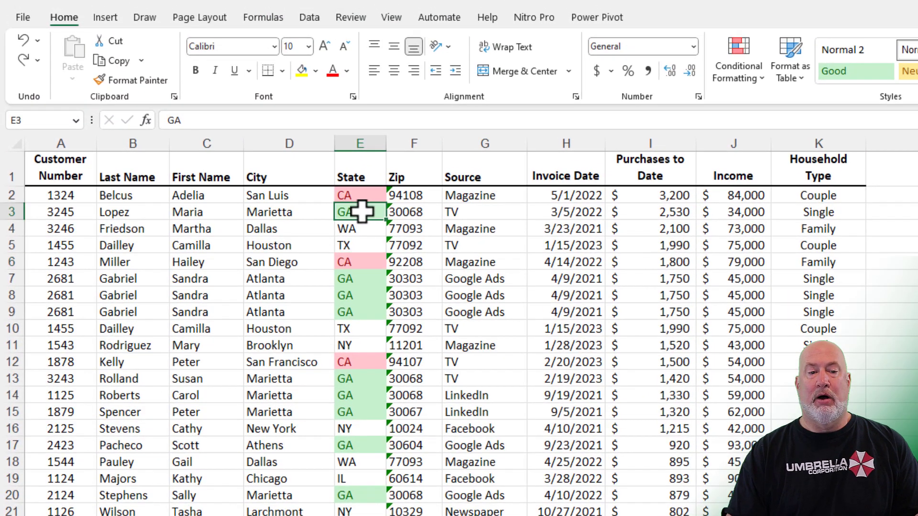
pyautogui.click(313, 19)
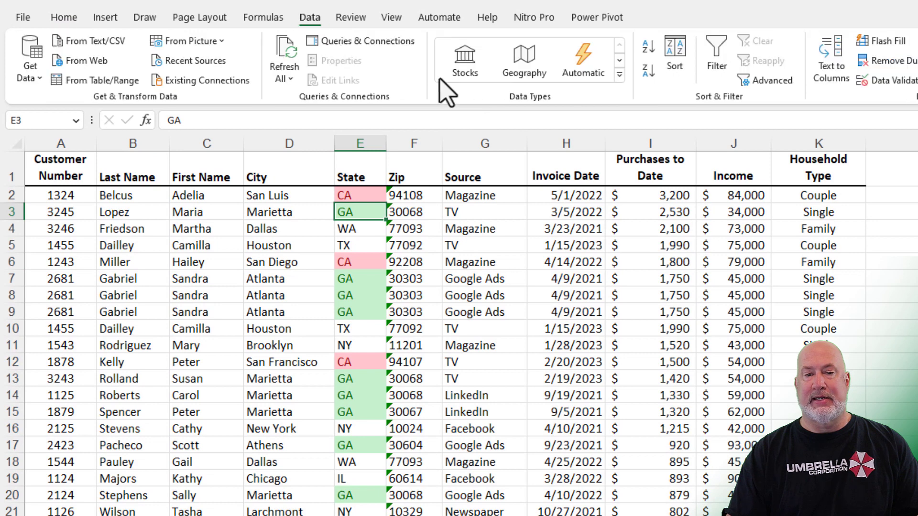
pyautogui.click(678, 82)
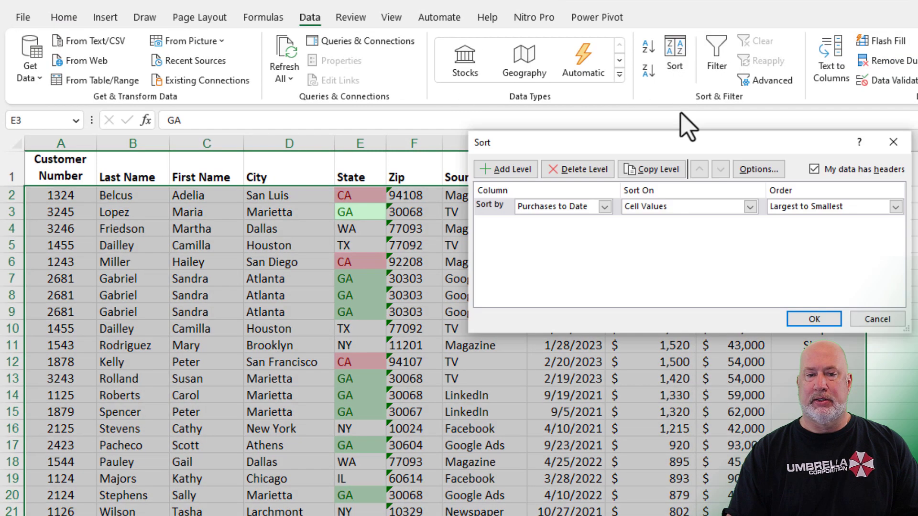
pyautogui.click(605, 206)
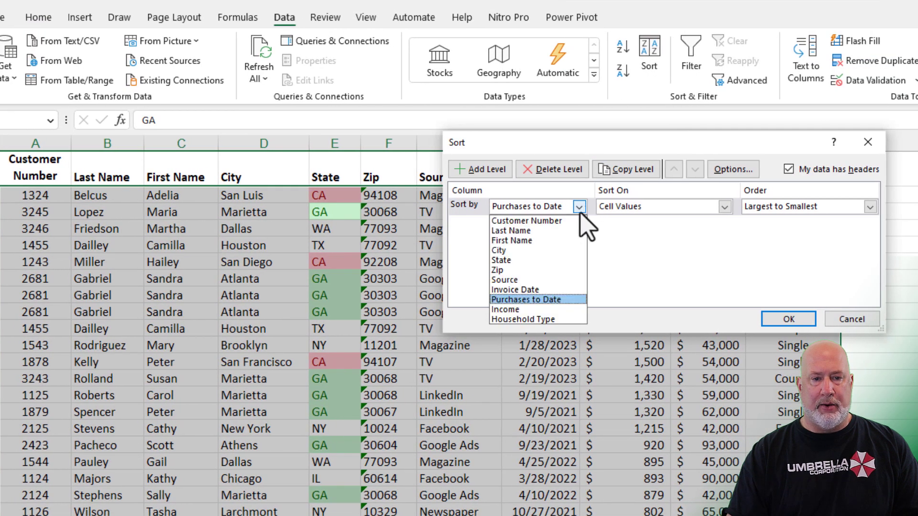
pyautogui.click(546, 259)
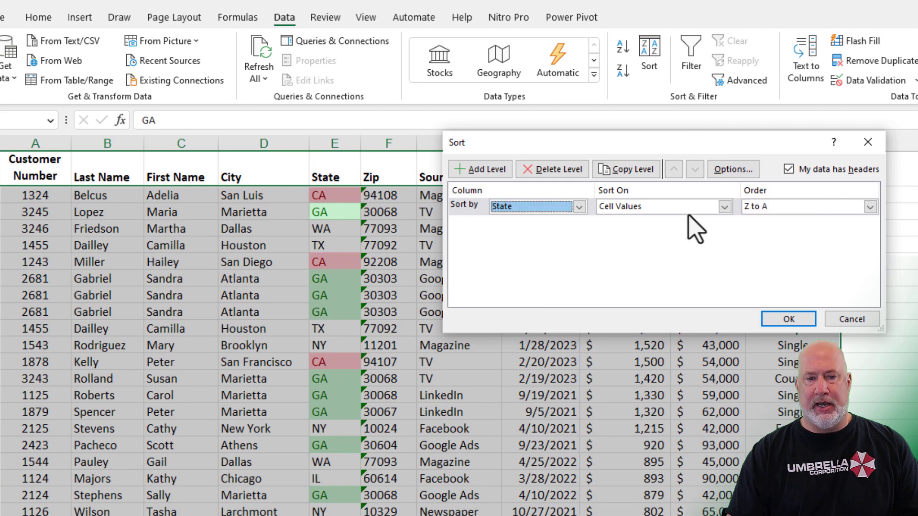
pyautogui.click(725, 207)
pyautogui.click(657, 231)
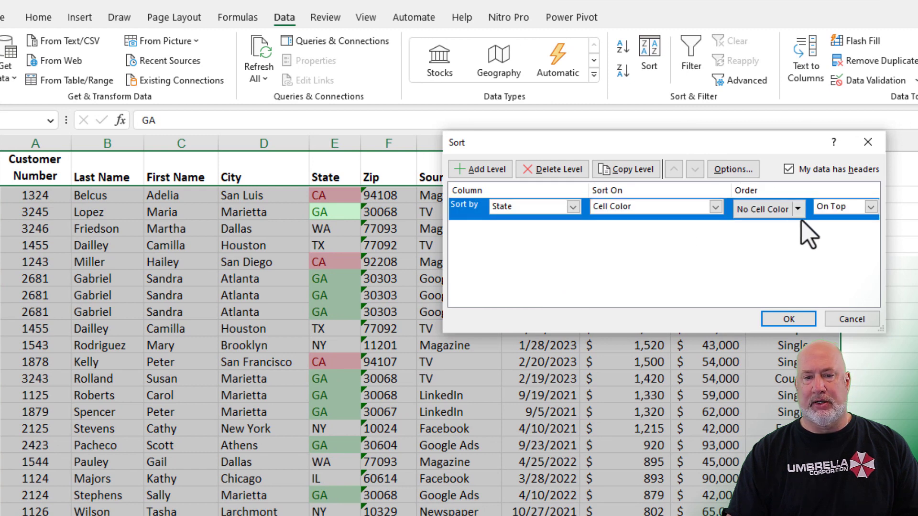
pyautogui.click(797, 210)
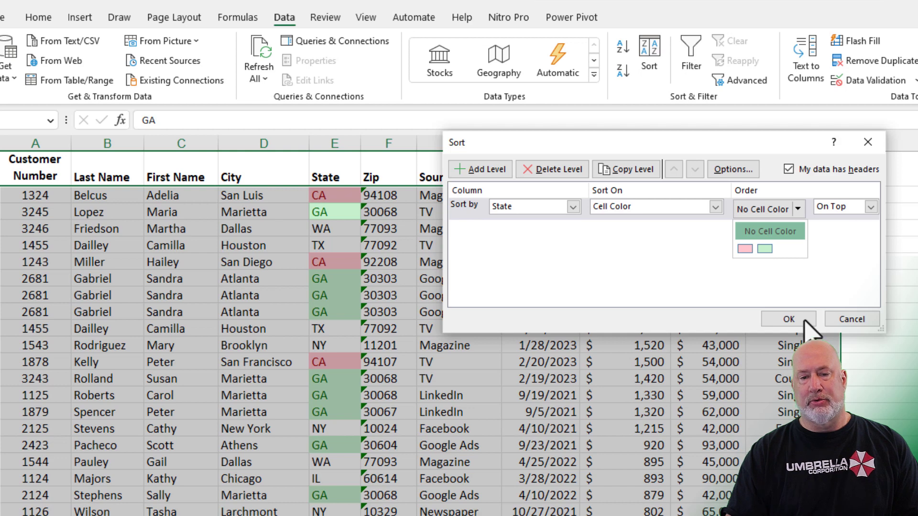
pyautogui.click(844, 323)
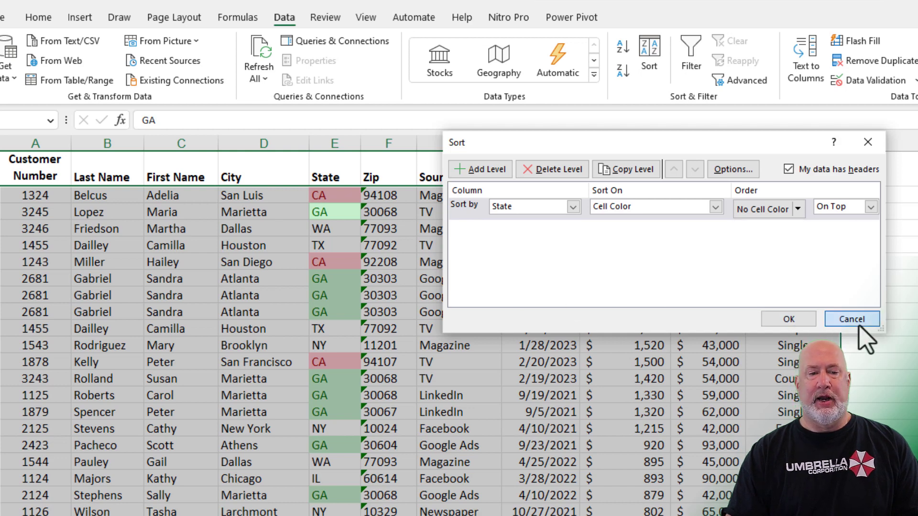
pyautogui.click(854, 320)
pyautogui.click(480, 262)
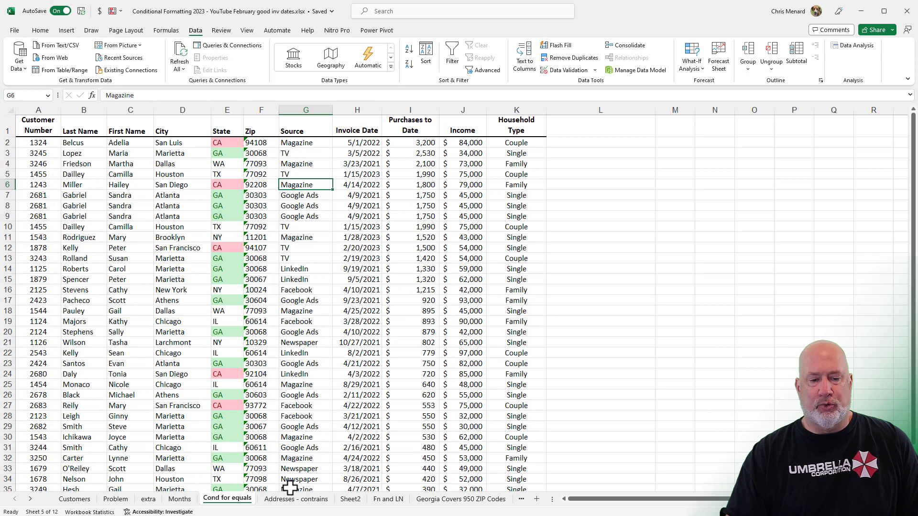
# Step: On the Addresses sheet, add a light red Text that Contains 'main' rule to the column C addresses
pyautogui.click(301, 500)
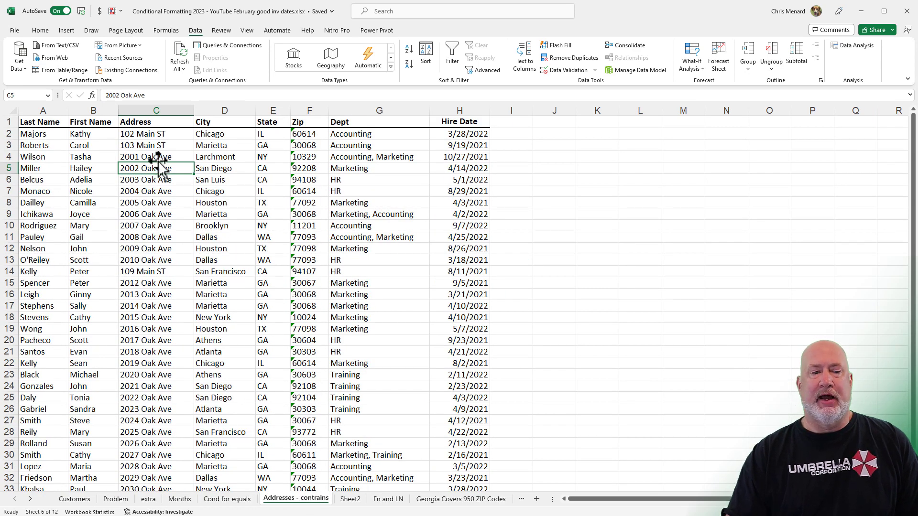
pyautogui.click(167, 136)
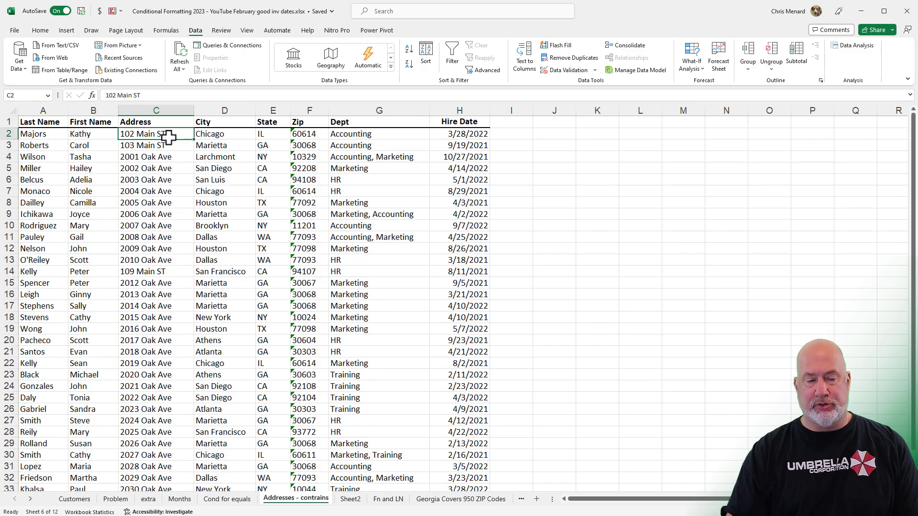
pyautogui.hotkey('ctrl', 'shift', 'Down')
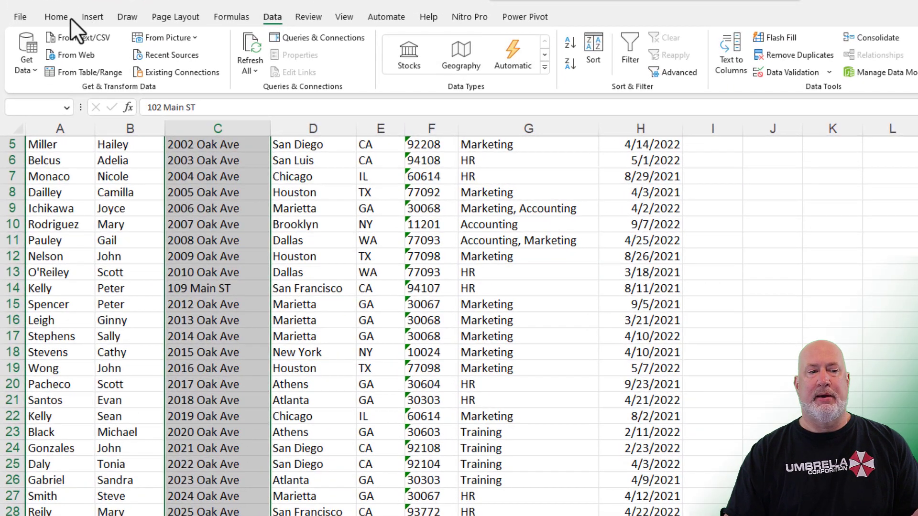
pyautogui.click(57, 16)
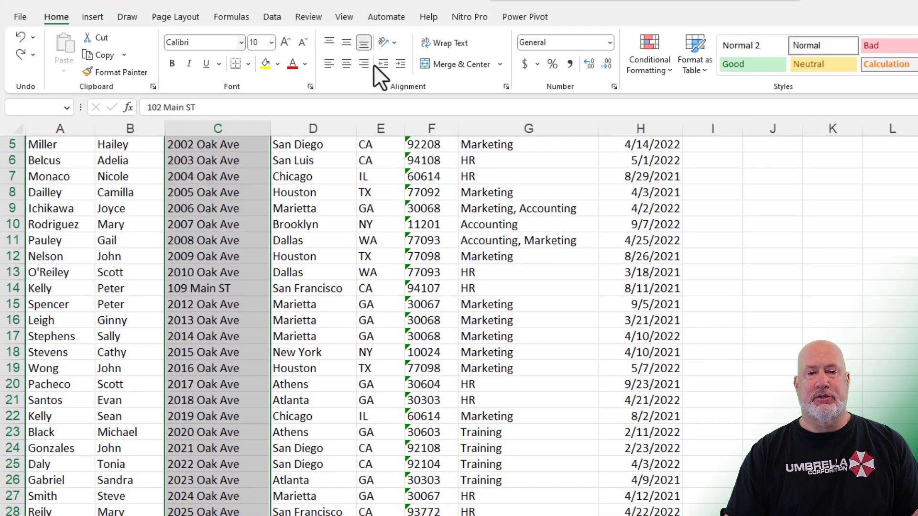
pyautogui.click(646, 64)
pyautogui.moveTo(689, 99)
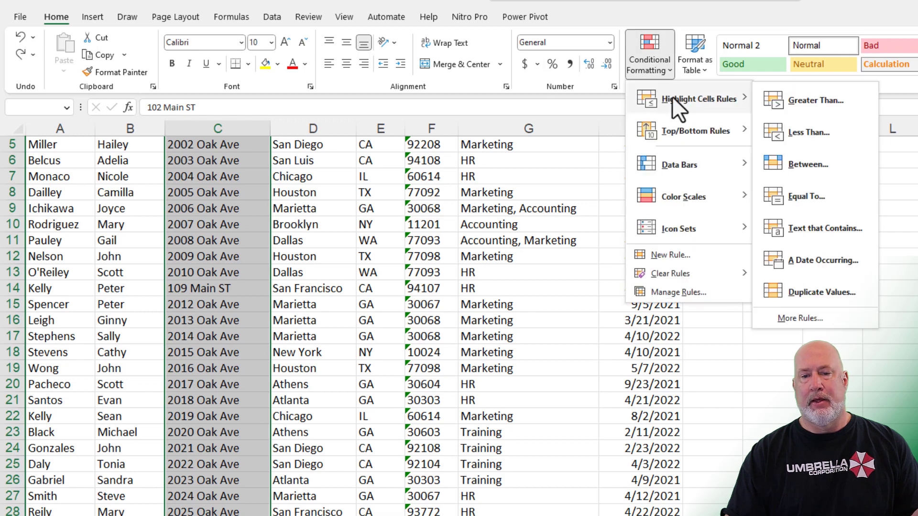
pyautogui.click(824, 233)
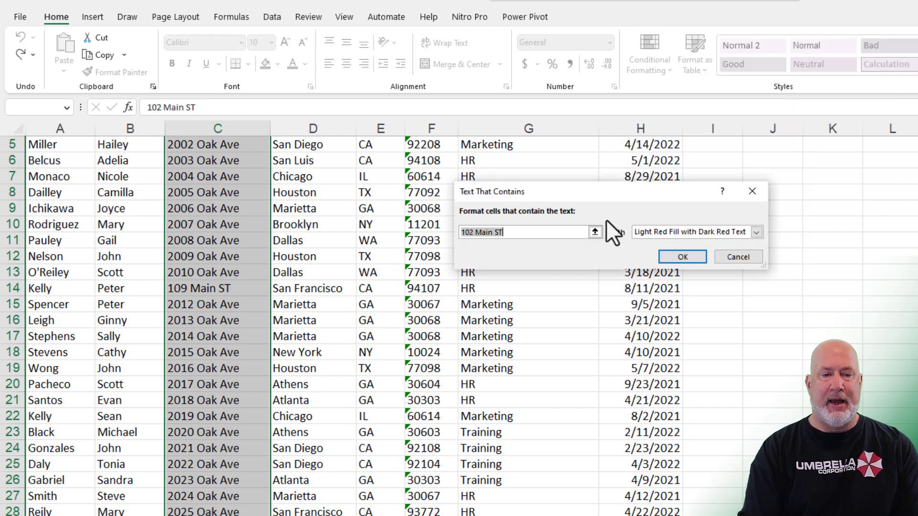
pyautogui.write('main')
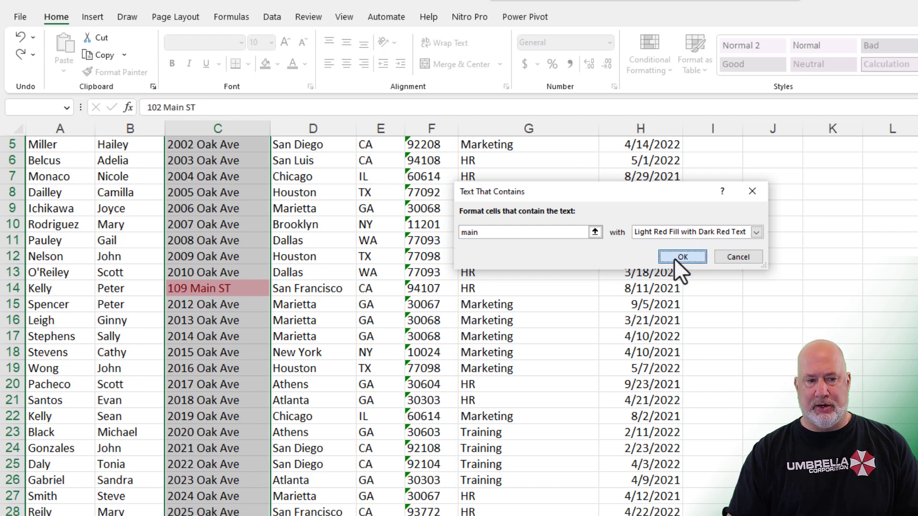
pyautogui.click(678, 257)
pyautogui.scroll(2, 467, 311)
# Step: Test the 'main' rule with an entry in C8, then return to C8
pyautogui.click(239, 258)
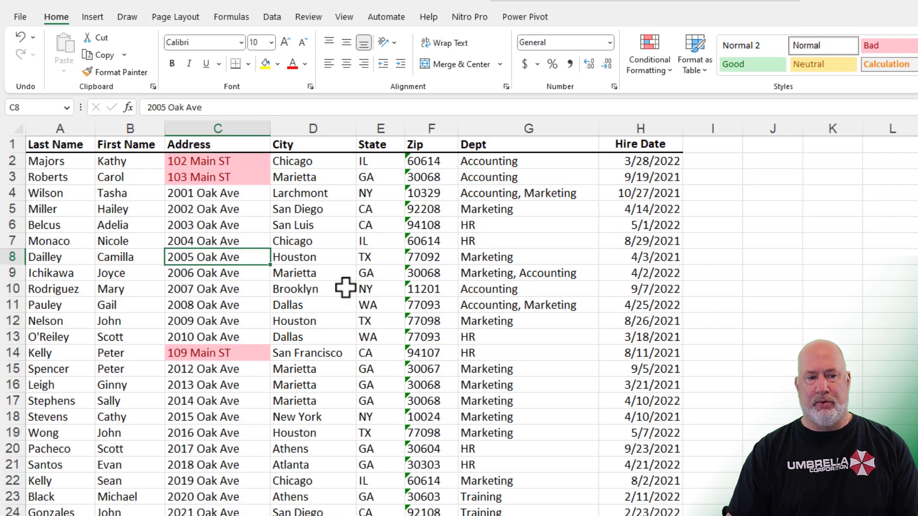
pyautogui.write('ereewwrewq main weljrelwk;jrlje')
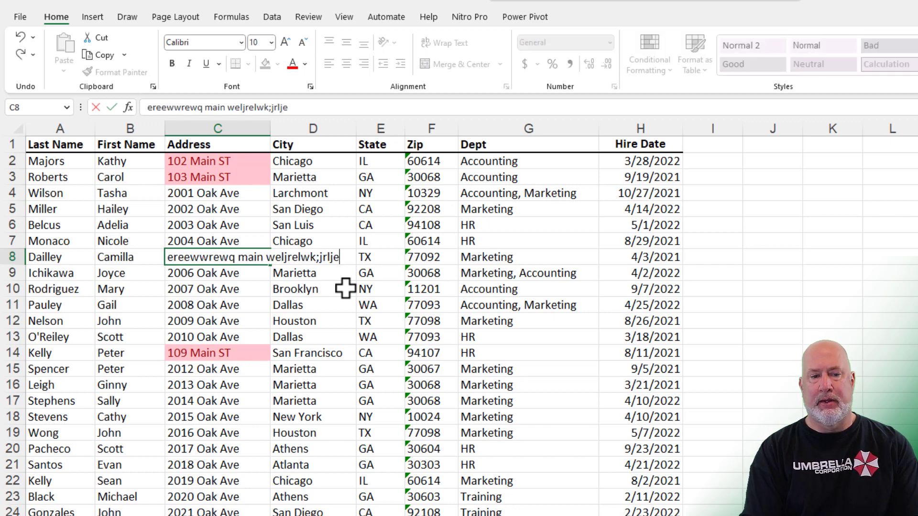
pyautogui.press('Return')
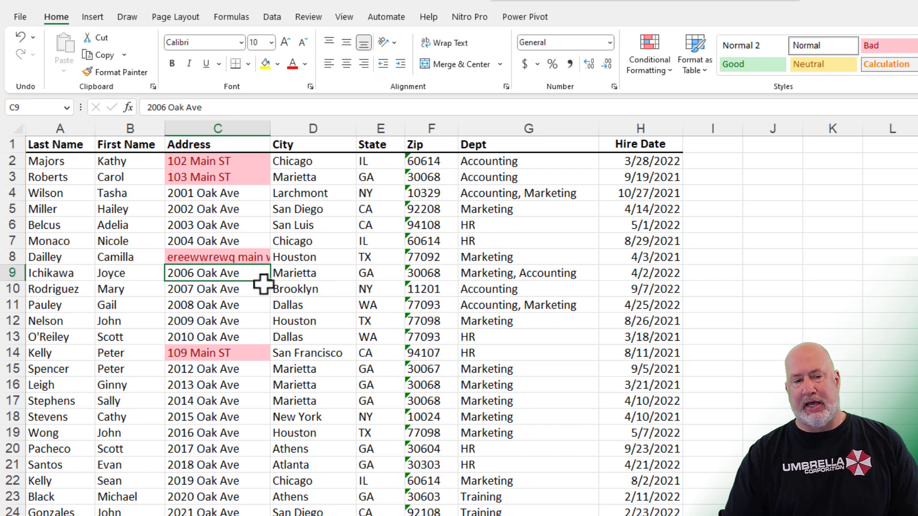
pyautogui.click(199, 253)
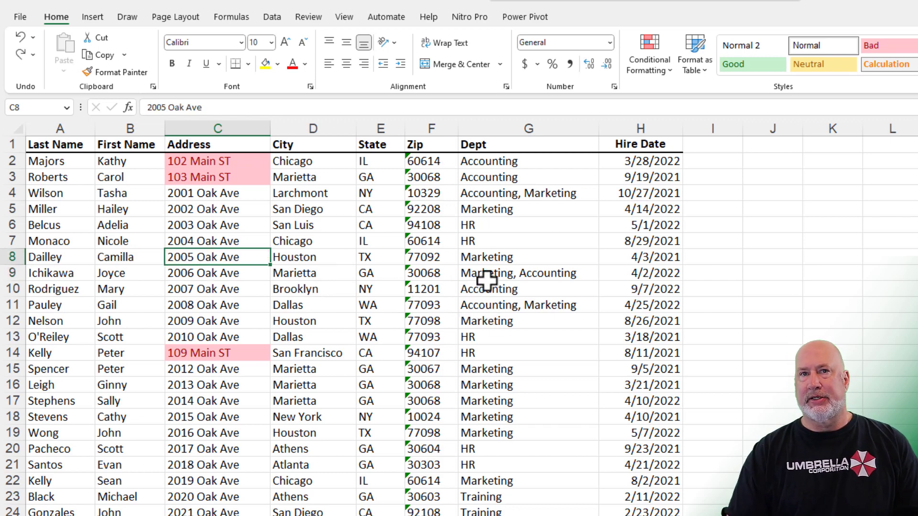
# Step: Select the Dept values from G2 and add a light red Text that Contains 'marketing' rule
pyautogui.click(520, 164)
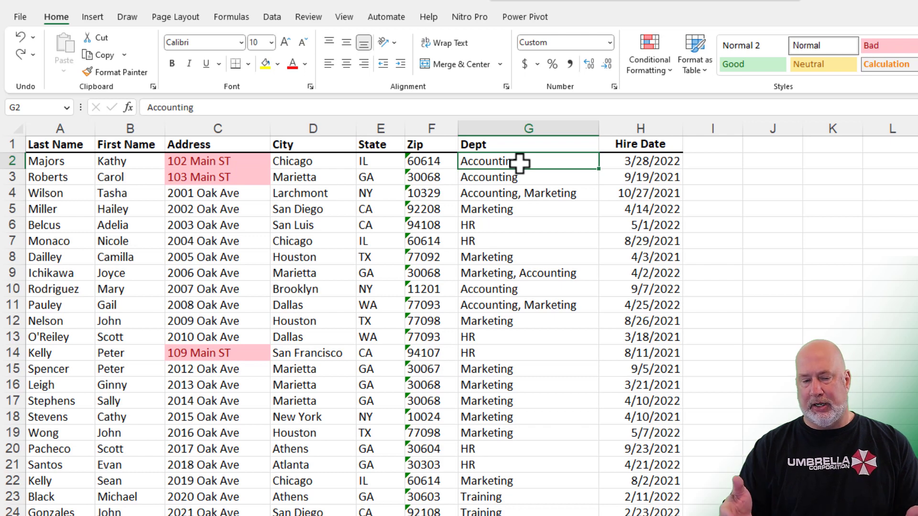
pyautogui.hotkey('ctrl', 'shift', 'Down')
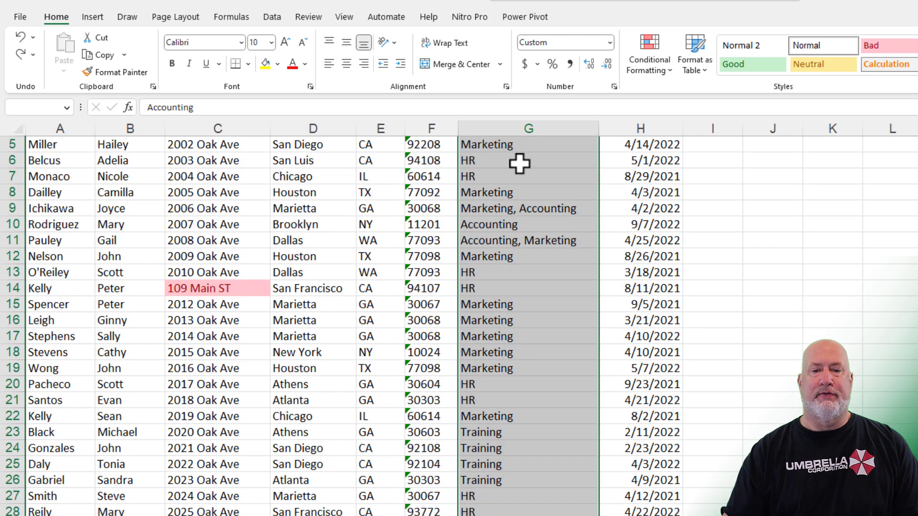
pyautogui.click(645, 66)
pyautogui.moveTo(689, 99)
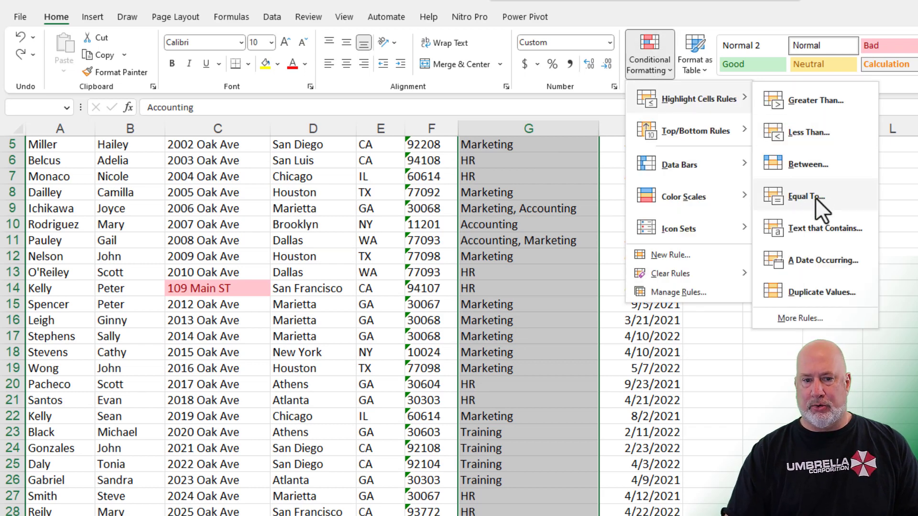
pyautogui.click(822, 230)
pyautogui.write('mark')
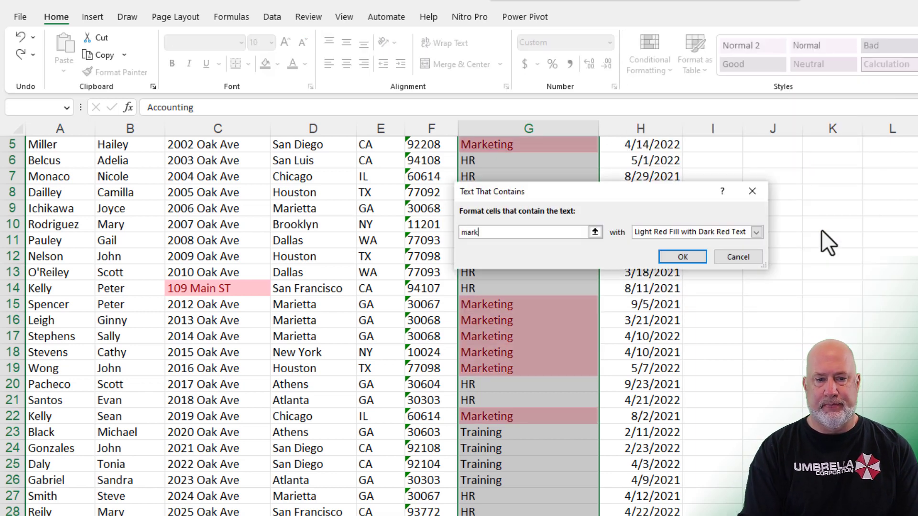
pyautogui.write('eting')
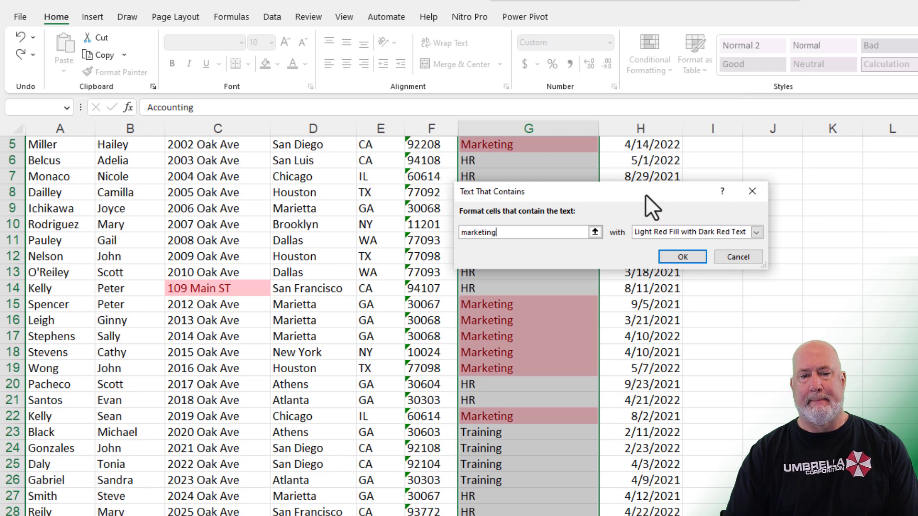
pyautogui.moveTo(646, 194); pyautogui.dragTo(814, 164)
pyautogui.click(834, 228)
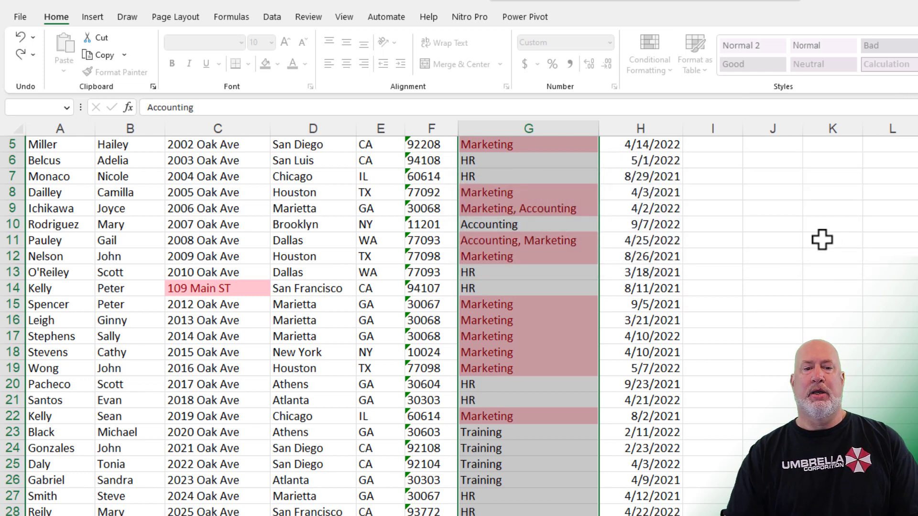
pyautogui.scroll(2, 770, 279)
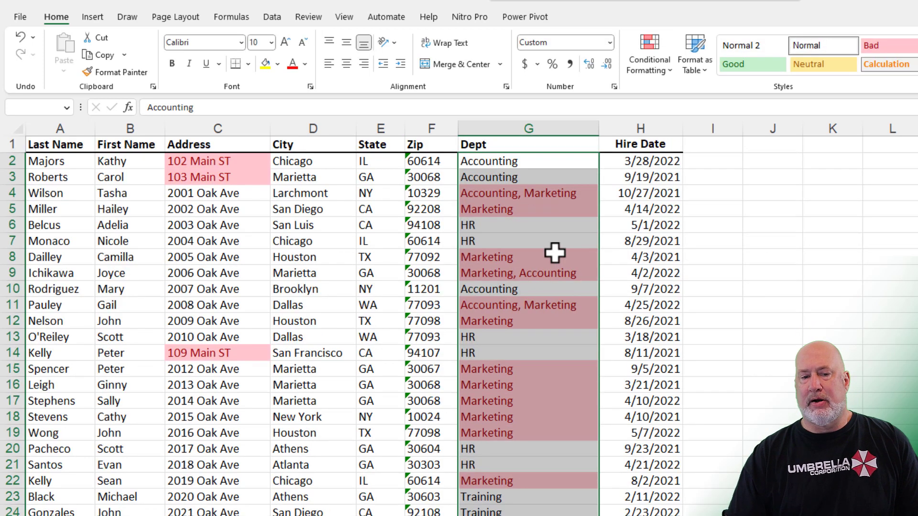
pyautogui.scroll(-5, 550, 253)
pyautogui.scroll(5, 550, 254)
# Step: Switch to the customer sheet and sort the rows by Customer Number, smallest to largest
pyautogui.click(531, 241)
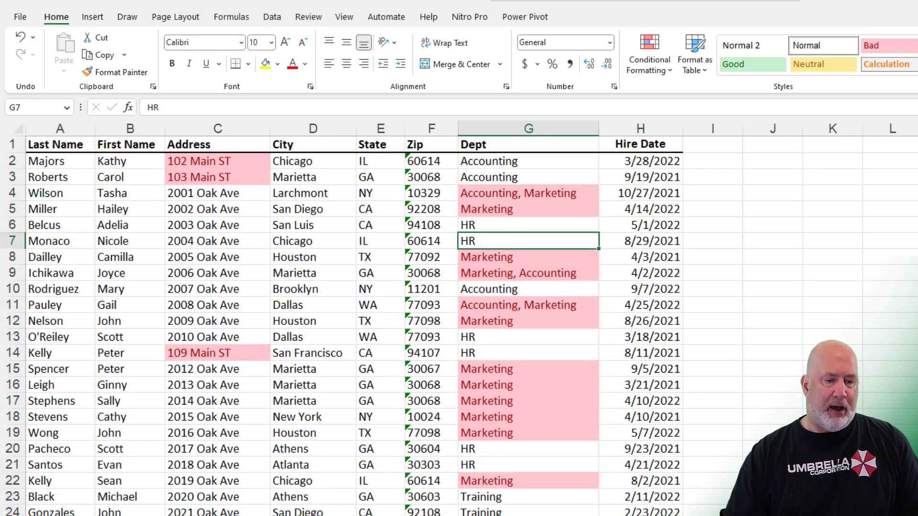
pyautogui.hotkey('ctrl', 'pagedown')
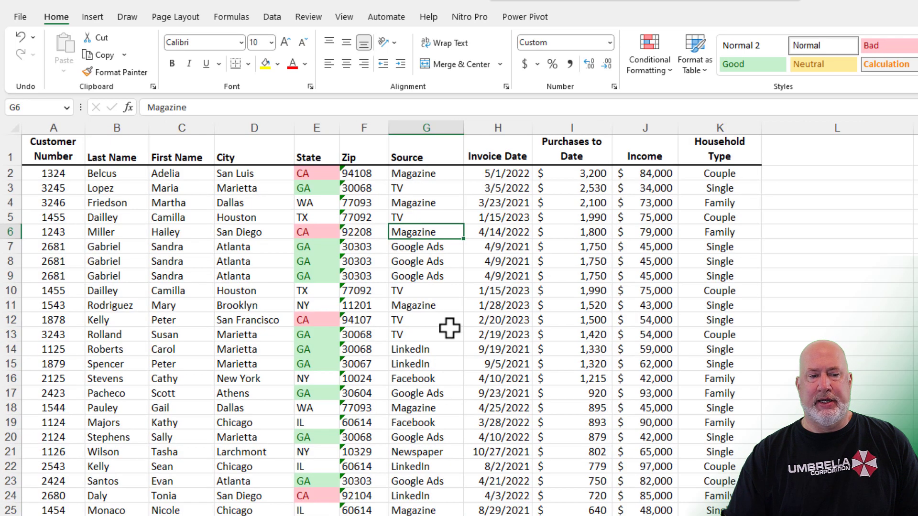
pyautogui.click(376, 232)
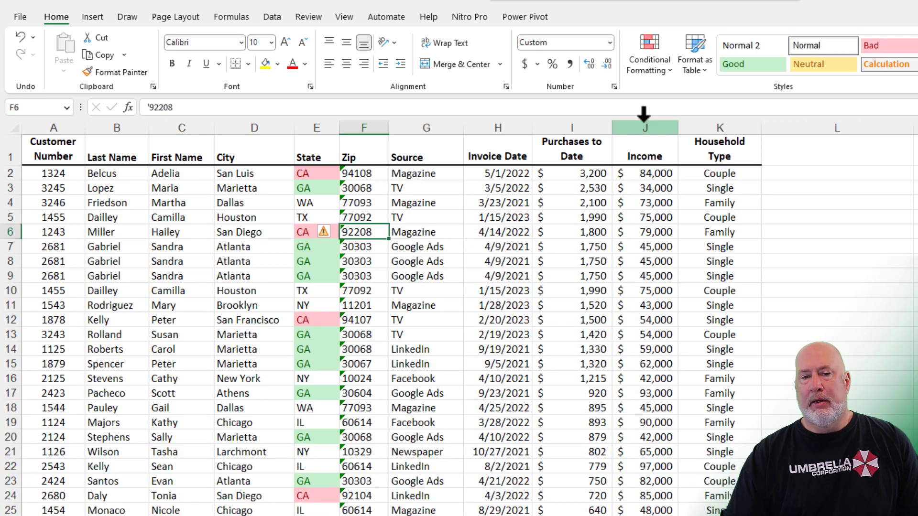
pyautogui.click(655, 66)
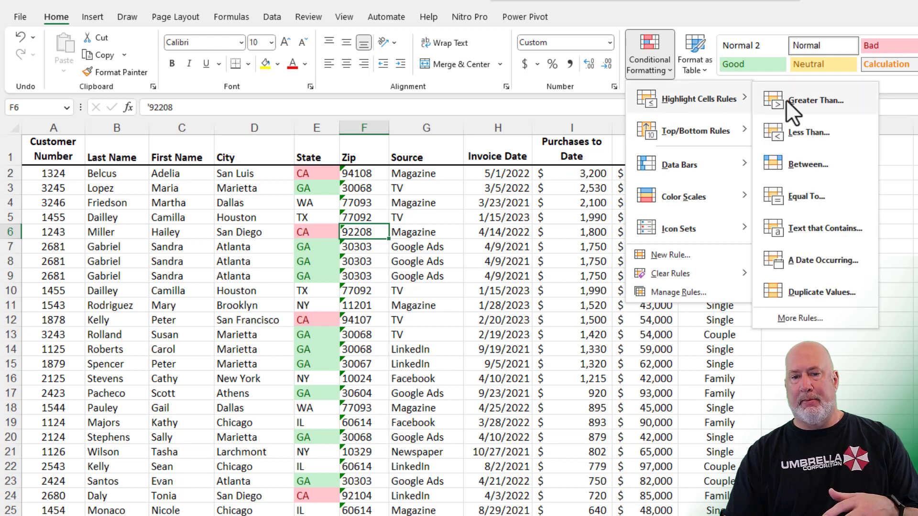
pyautogui.click(510, 223)
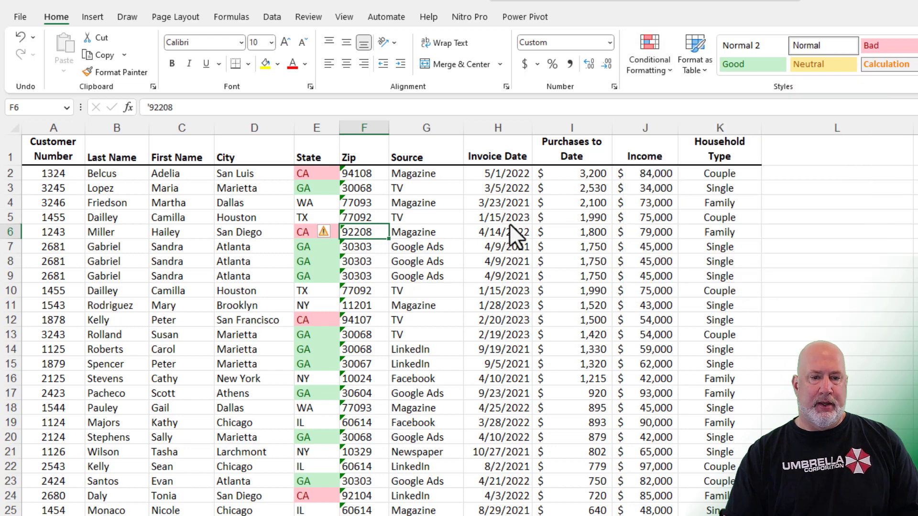
pyautogui.click(585, 177)
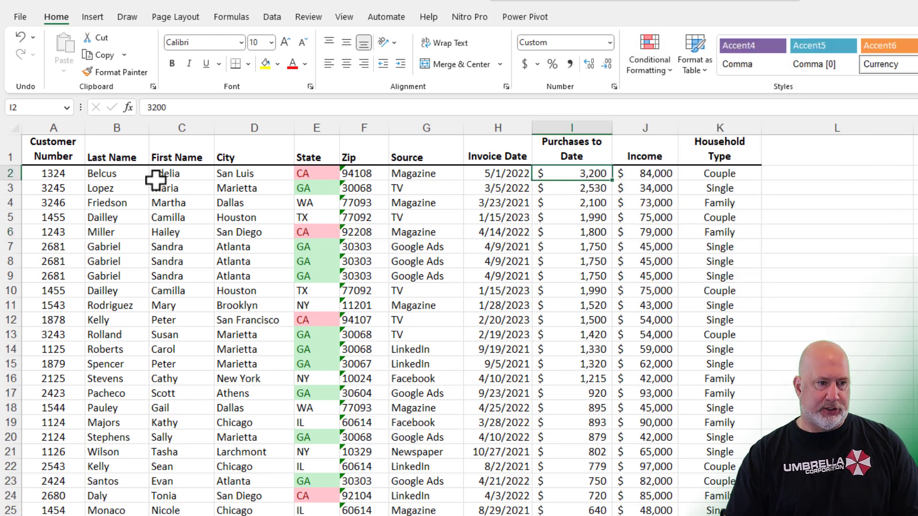
pyautogui.rightClick(70, 176)
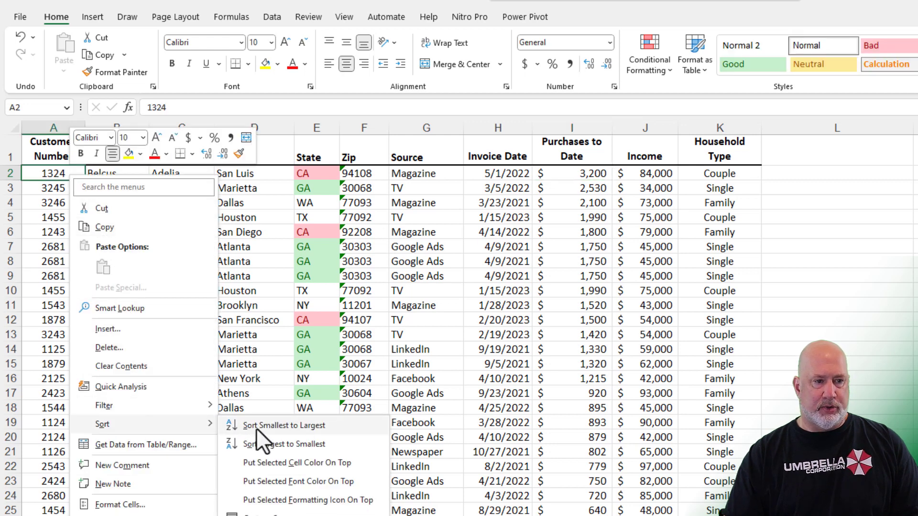
pyautogui.press('Escape')
pyautogui.press('Escape')
# Step: Try a Greater Than 1000 red highlight on Purchases to Date, undo it, and reopen the highlight rules
pyautogui.click(566, 175)
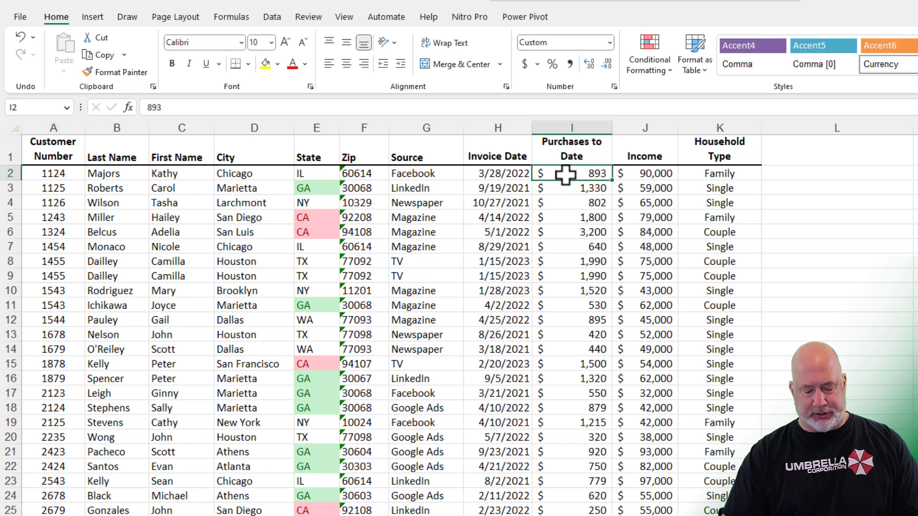
pyautogui.hotkey('ctrl', 'shift', 'Down')
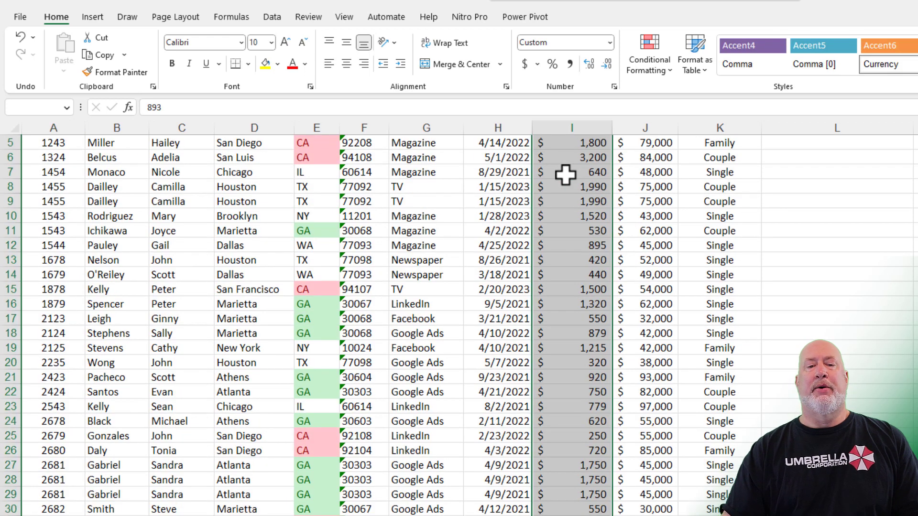
pyautogui.scroll(2, 645, 194)
pyautogui.click(655, 70)
pyautogui.moveTo(692, 99)
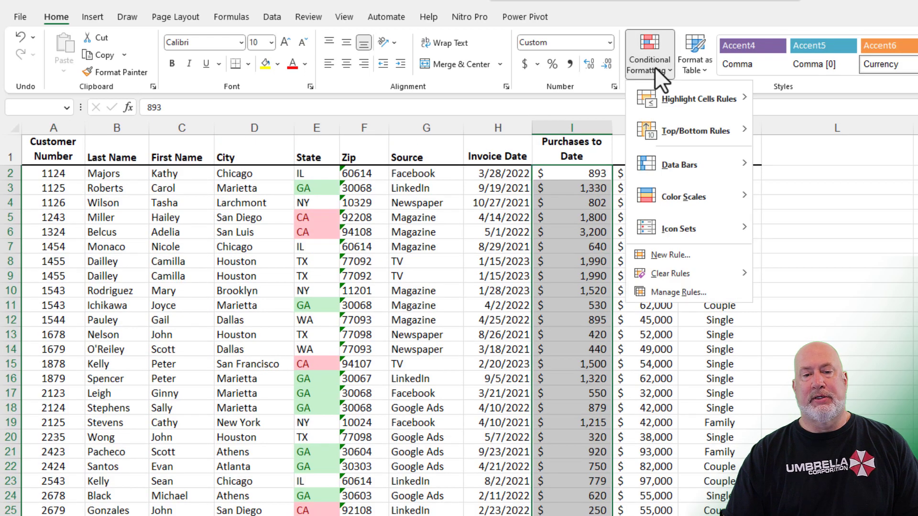
pyautogui.click(793, 105)
pyautogui.write('1000')
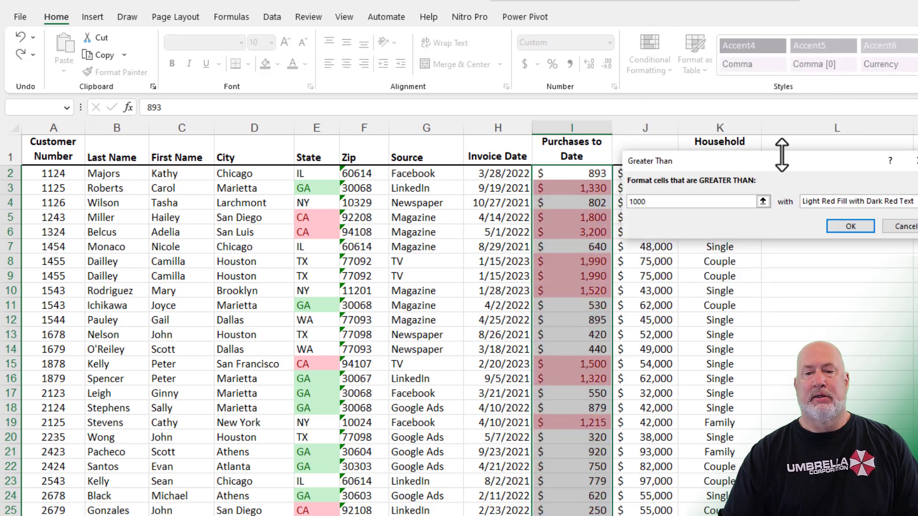
pyautogui.moveTo(830, 160); pyautogui.dragTo(843, 163)
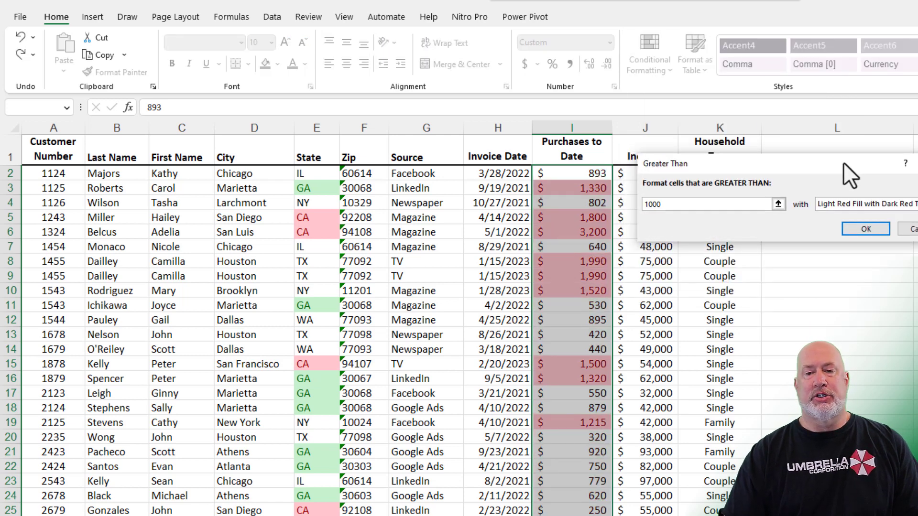
pyautogui.click(868, 230)
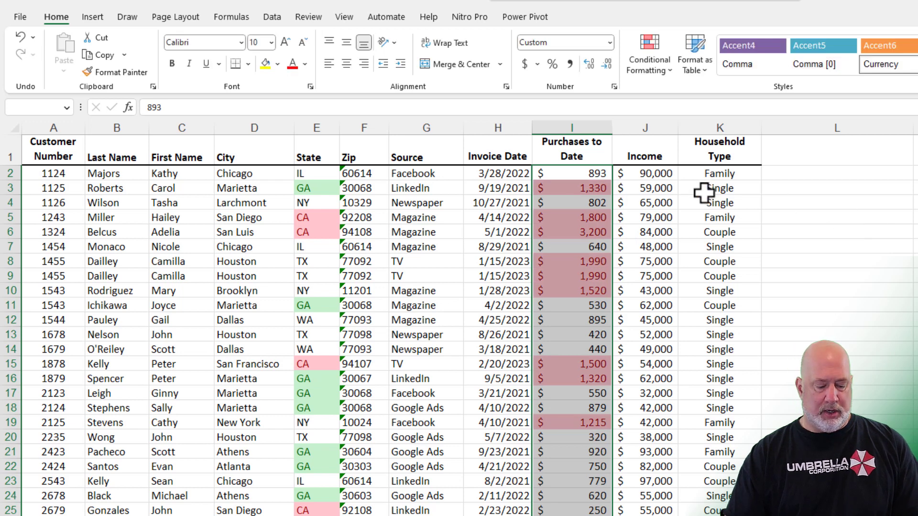
pyautogui.hotkey('ctrl', 'z')
pyautogui.click(647, 64)
pyautogui.moveTo(689, 100)
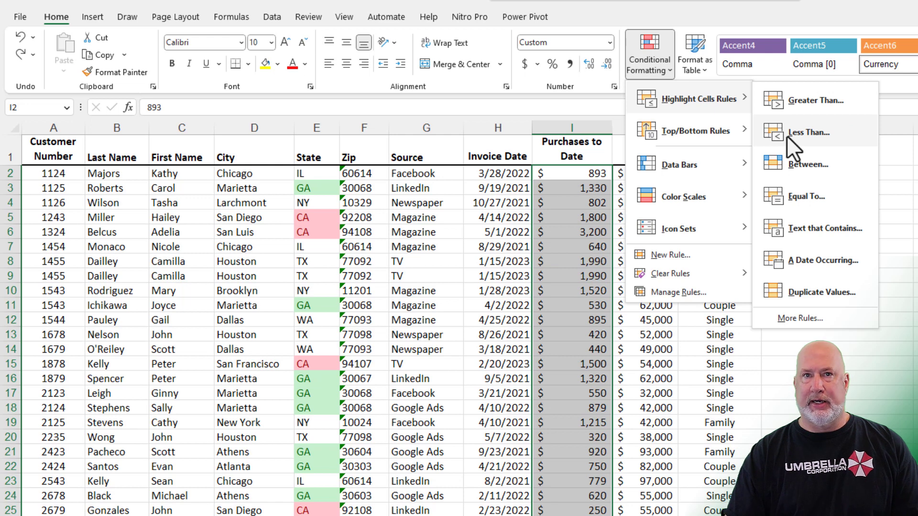
# Step: Add a Between 875 and 1,495 rule with Light Red Fill to the Purchases to Date values
pyautogui.click(803, 164)
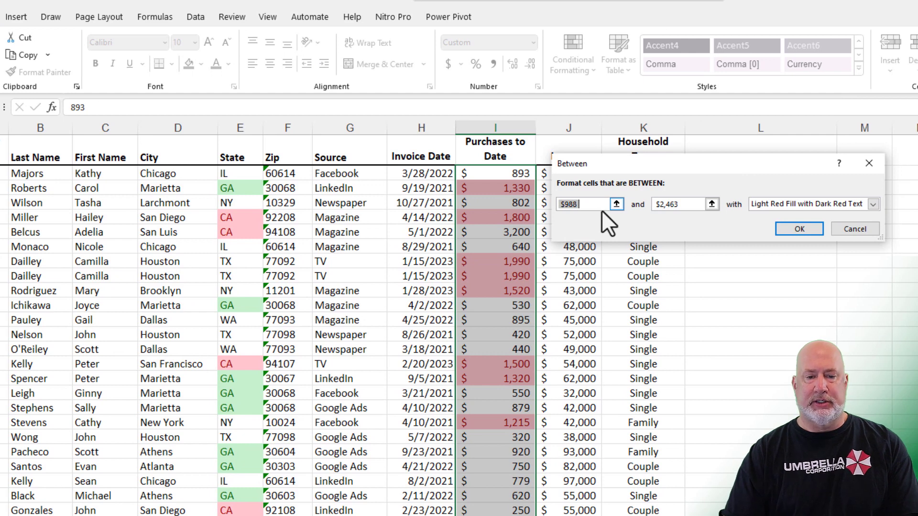
pyautogui.write('875')
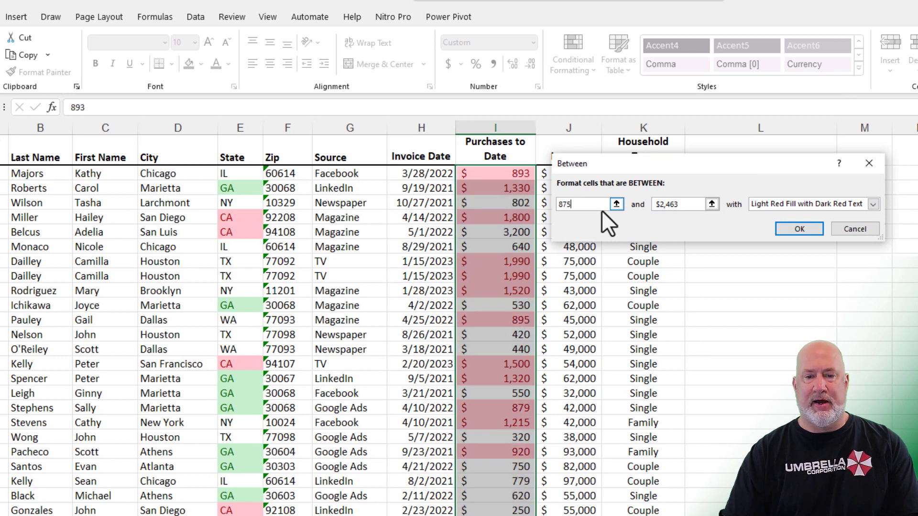
pyautogui.press('Tab')
pyautogui.write('1495')
pyautogui.click(796, 229)
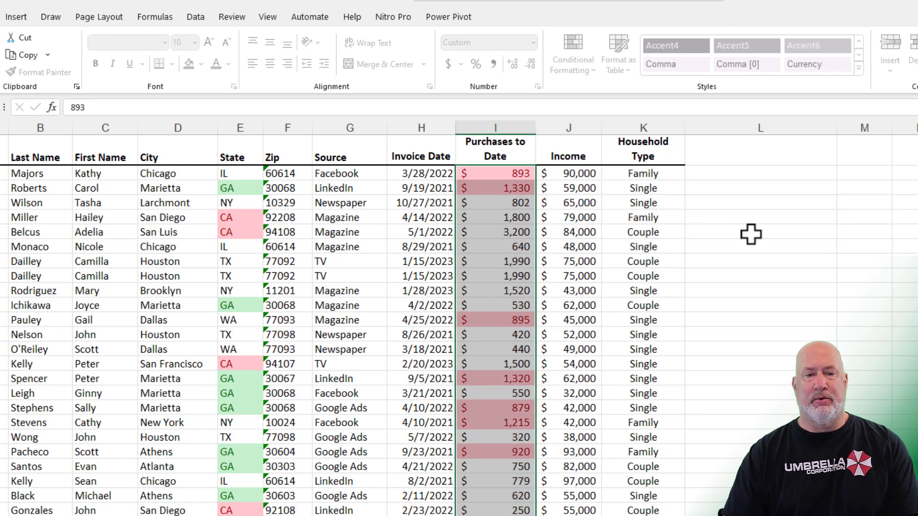
pyautogui.click(513, 189)
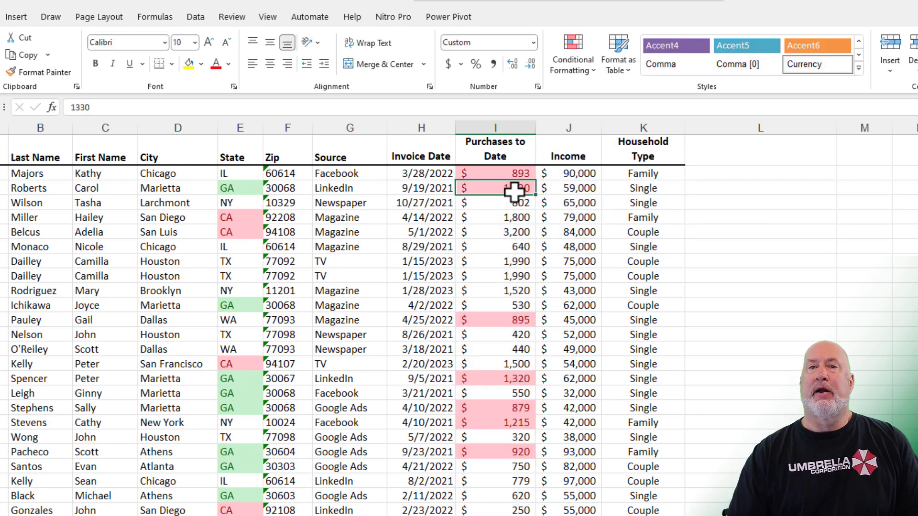
# Step: Sort the customers by Purchases to Date, largest to smallest
pyautogui.rightClick(514, 188)
pyautogui.moveTo(549, 342)
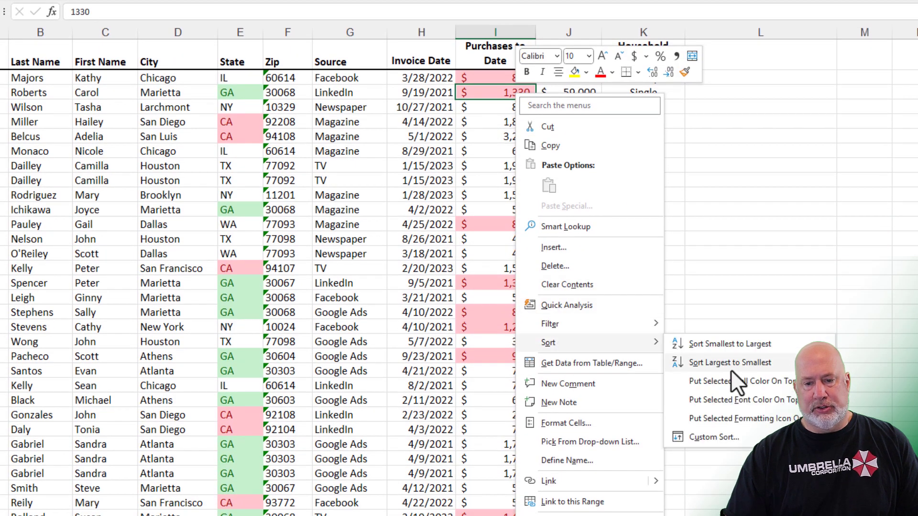
pyautogui.click(732, 364)
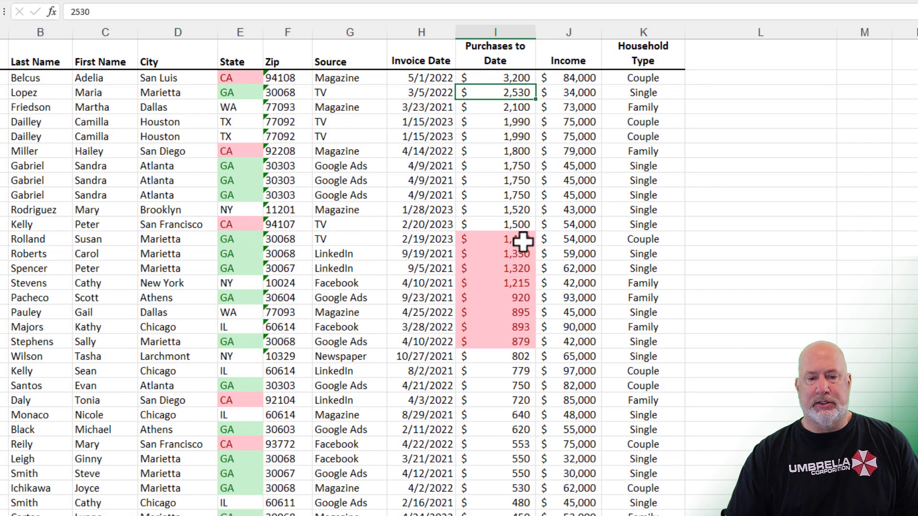
pyautogui.moveTo(518, 341); pyautogui.dragTo(509, 243)
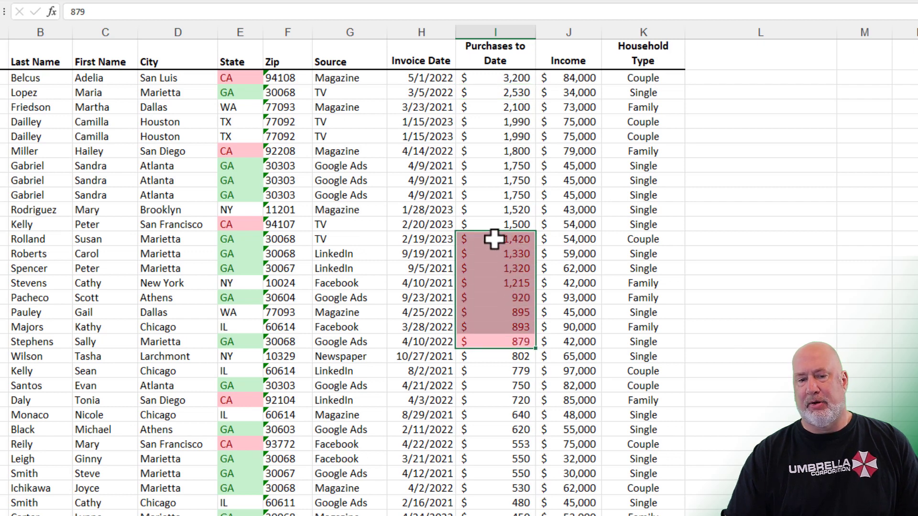
# Step: Change the Dailey purchase from 1,990 to 1,372 so the between rule highlights it
pyautogui.click(493, 136)
pyautogui.write('1372')
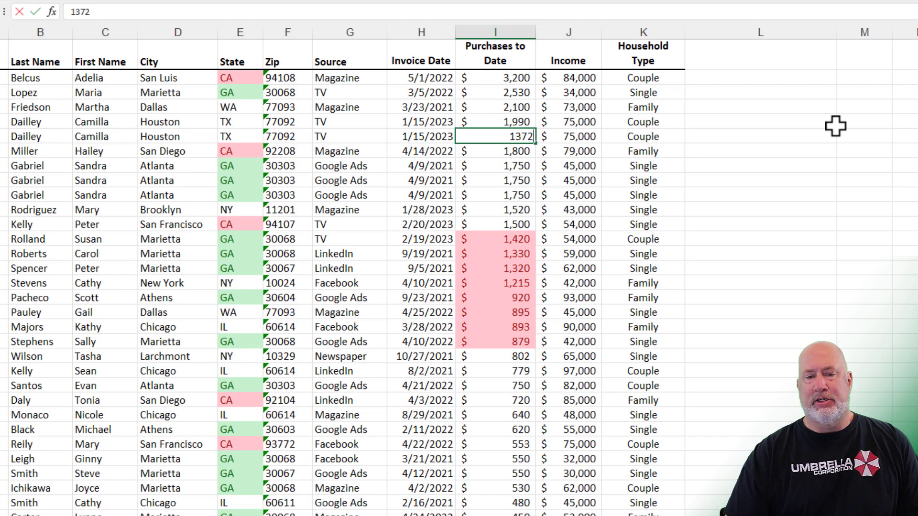
pyautogui.write('1,372')
pyautogui.press('Return')
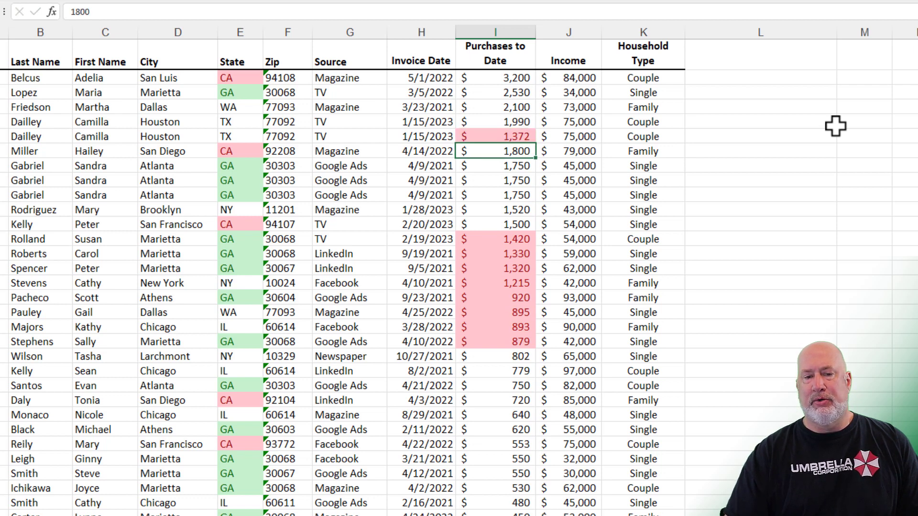
pyautogui.press('Up')
pyautogui.press('Up')
pyautogui.press('Up')
pyautogui.press('Up')
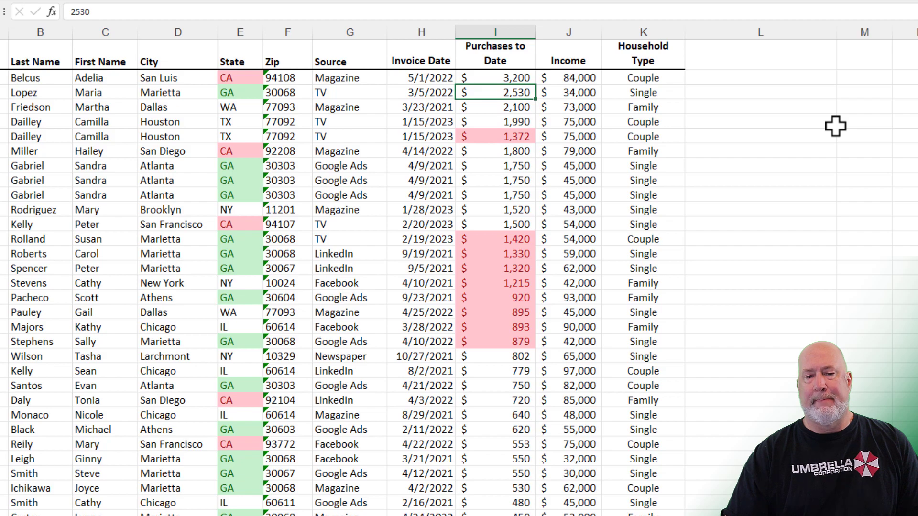
pyautogui.click(502, 78)
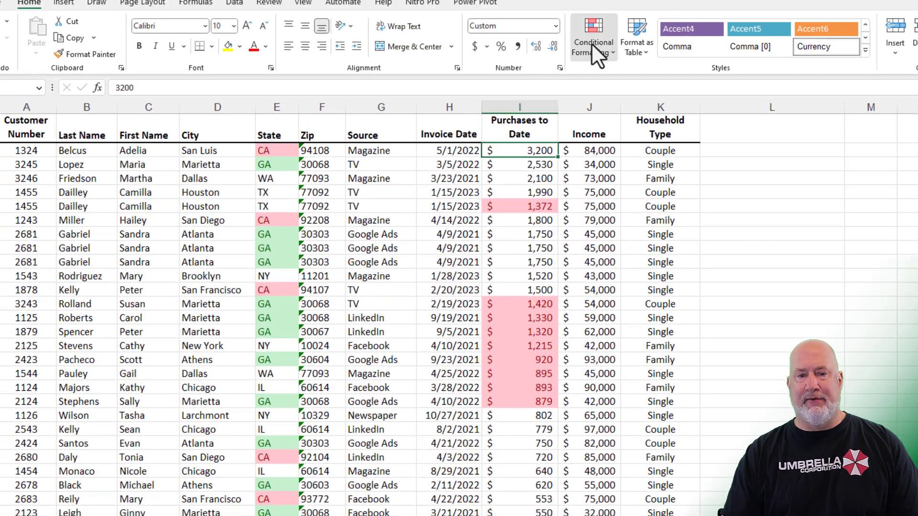
# Step: Select the whole Purchases to Date column and clear its conditional formatting rules
pyautogui.click(603, 79)
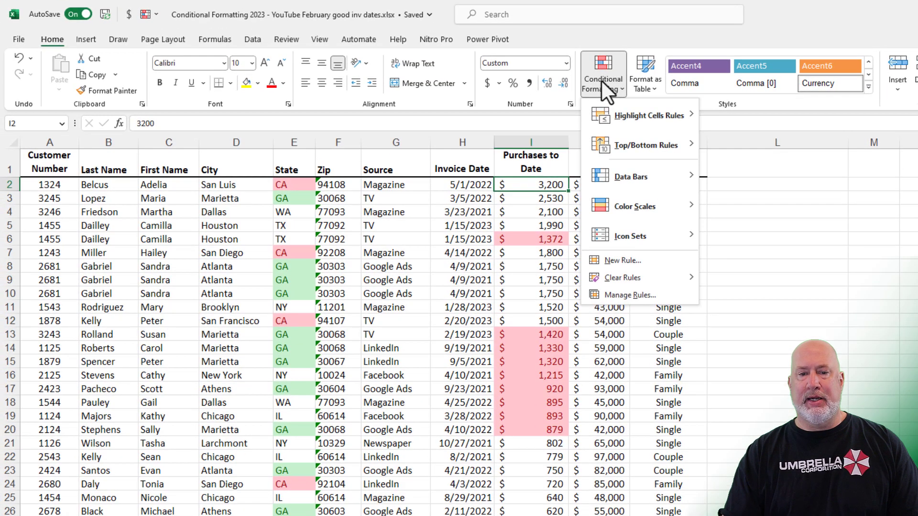
pyautogui.moveTo(622, 278)
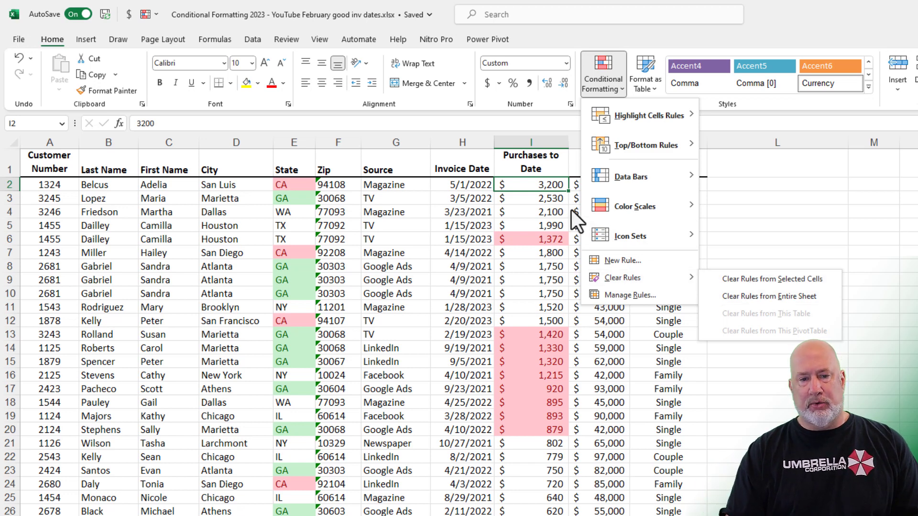
pyautogui.click(533, 190)
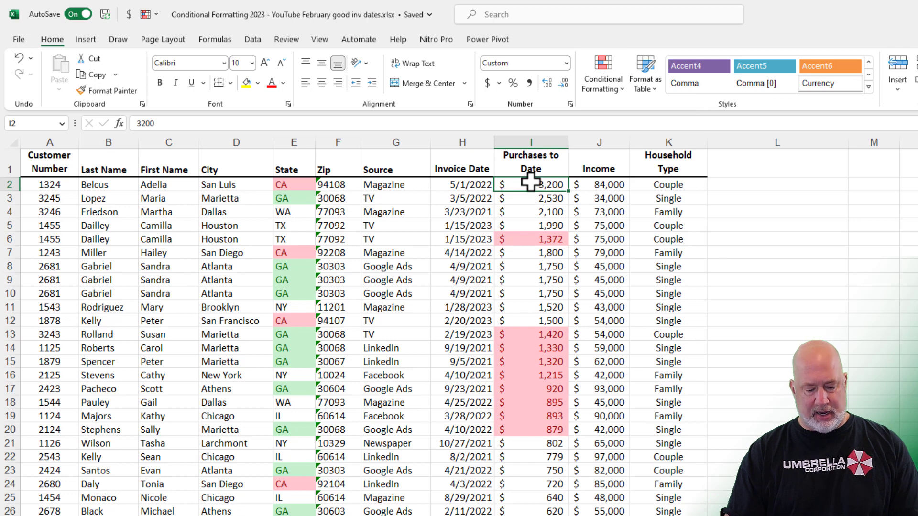
pyautogui.hotkey('ctrl', 'space')
pyautogui.scroll(-1, 531, 181)
pyautogui.click(609, 90)
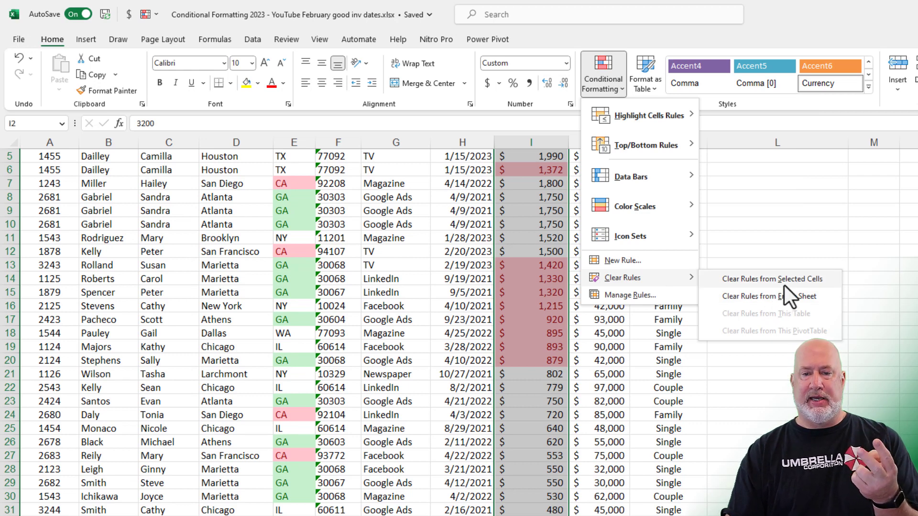
pyautogui.click(784, 283)
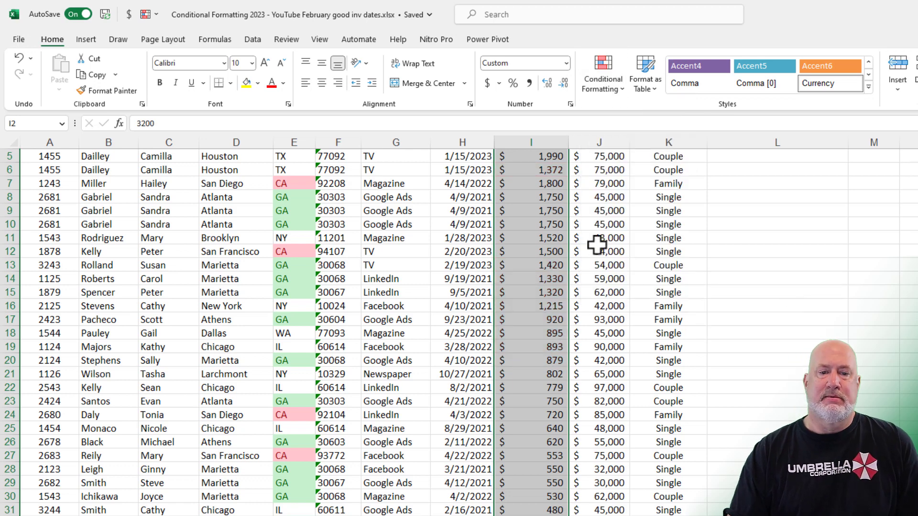
pyautogui.click(560, 238)
pyautogui.scroll(2, 567, 216)
pyautogui.click(555, 212)
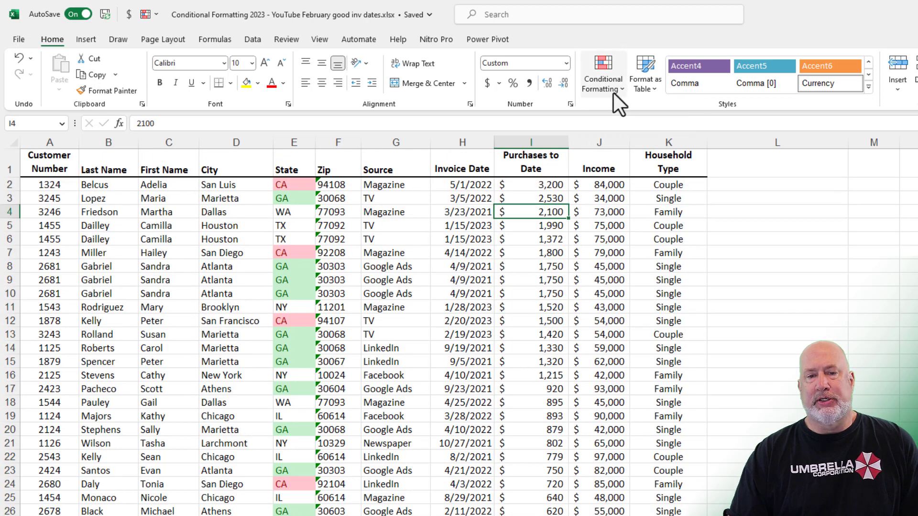
pyautogui.click(612, 91)
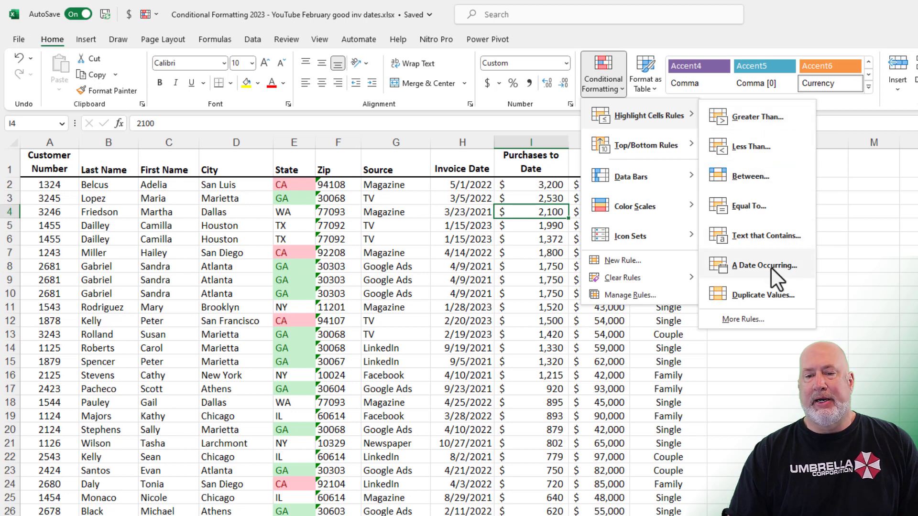
# Step: Add a light red A Date Occurring 'This Month' rule to the Invoice Date column
pyautogui.click(505, 245)
pyautogui.click(473, 185)
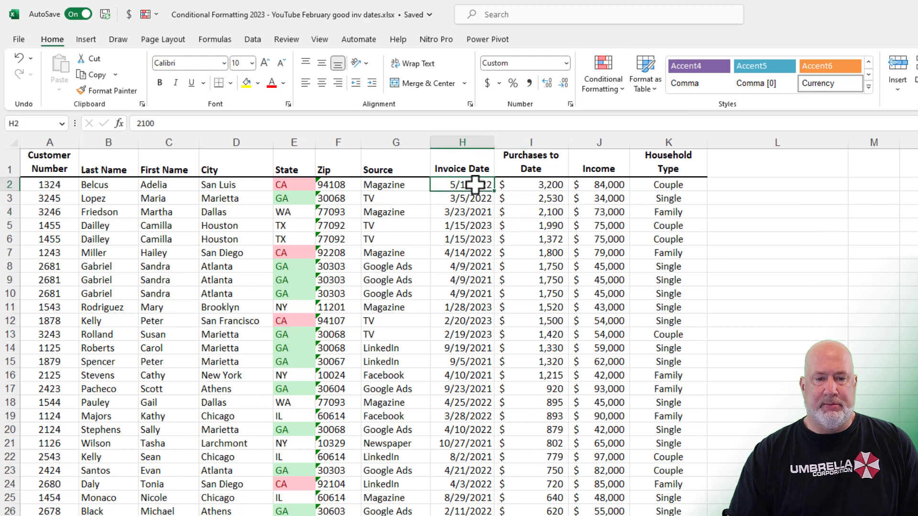
pyautogui.hotkey('ctrl', 'shift', 'Down')
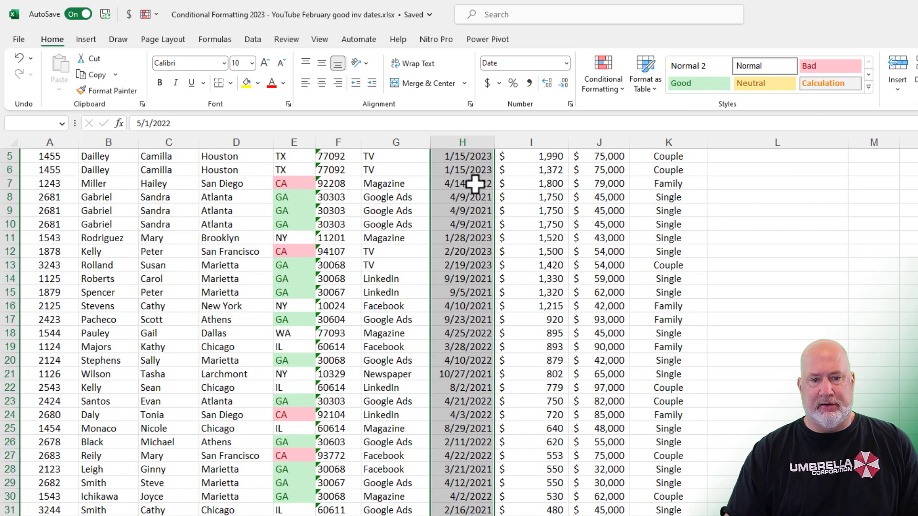
pyautogui.scroll(2, 516, 174)
pyautogui.click(602, 82)
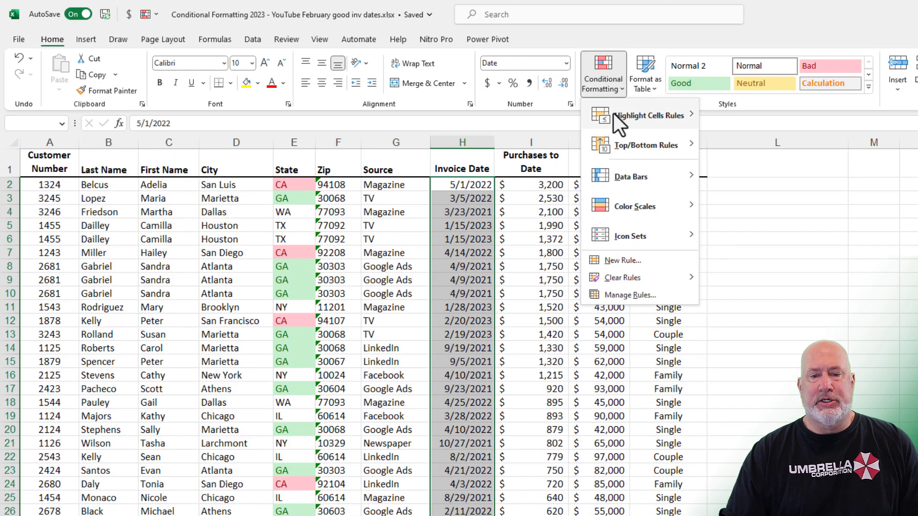
pyautogui.moveTo(643, 116)
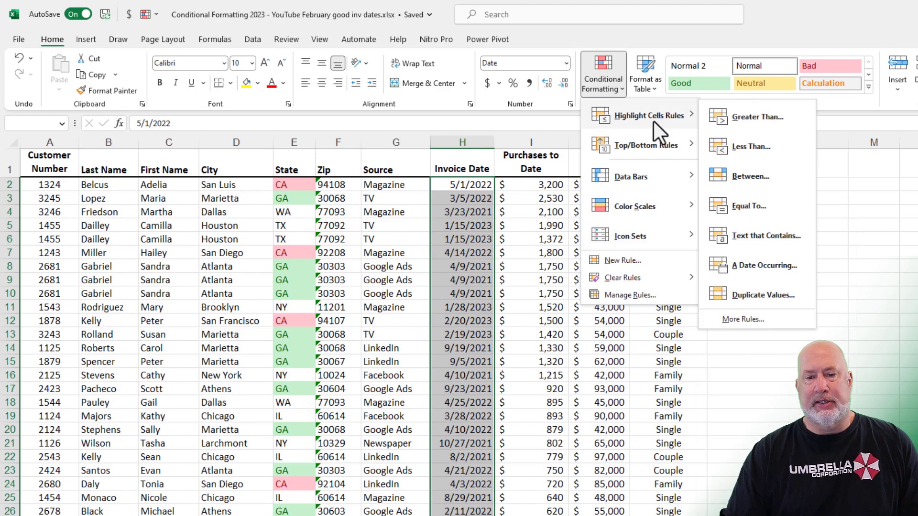
pyautogui.click(763, 266)
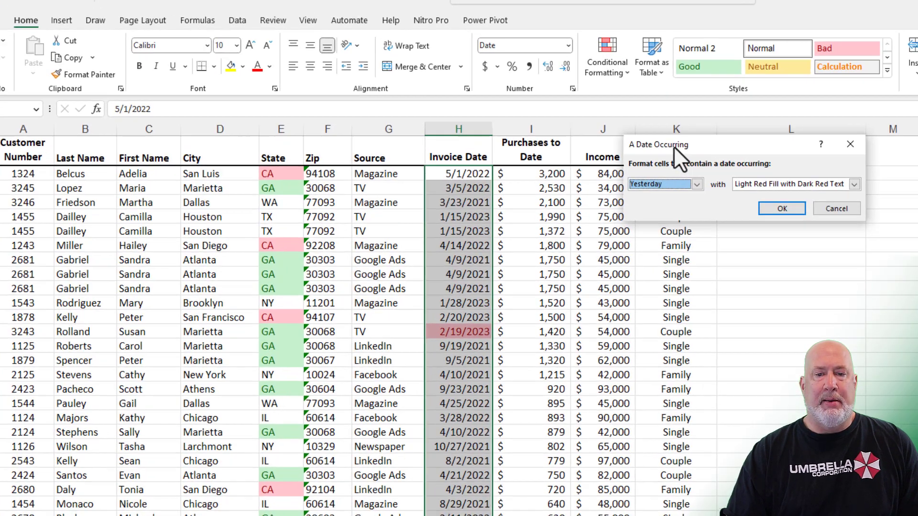
pyautogui.moveTo(673, 146); pyautogui.dragTo(570, 147)
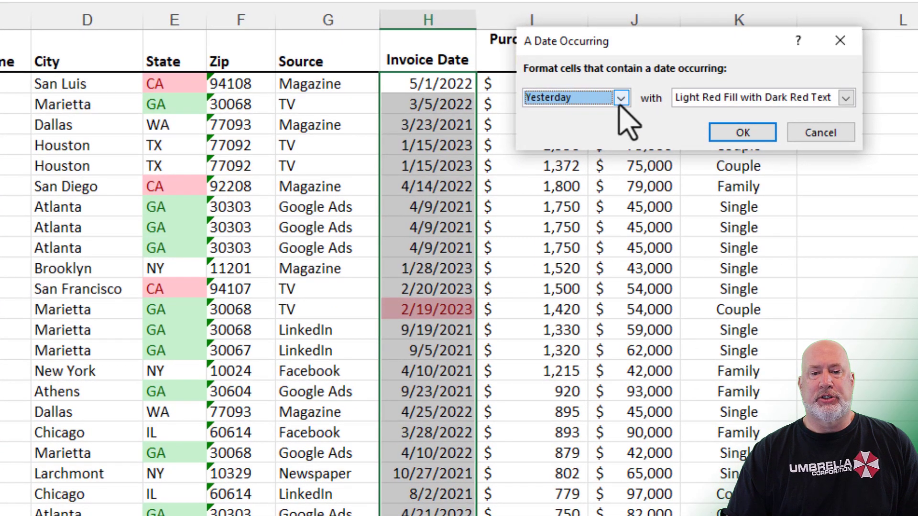
pyautogui.click(594, 184)
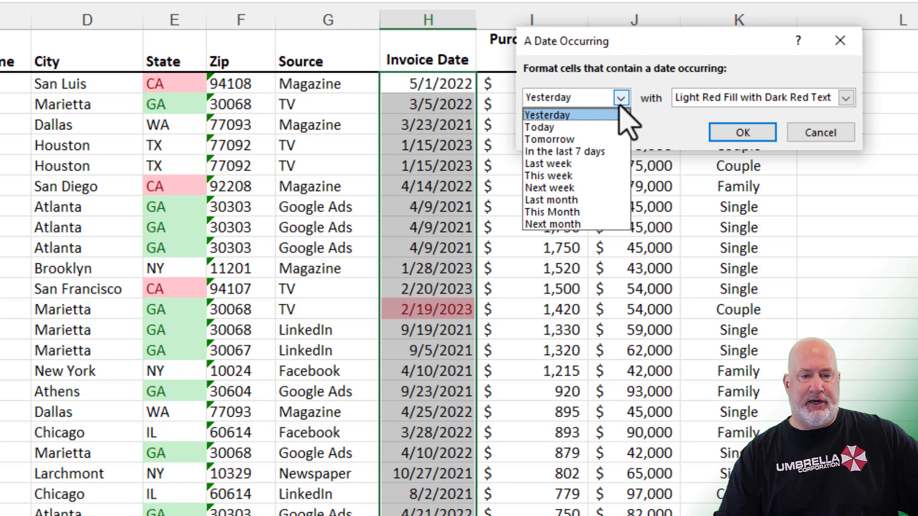
pyautogui.click(584, 212)
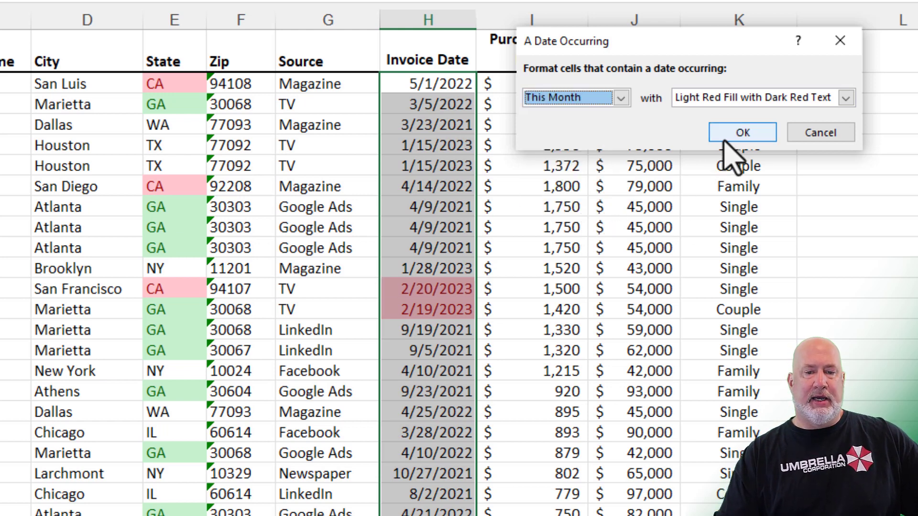
pyautogui.click(739, 134)
pyautogui.click(446, 268)
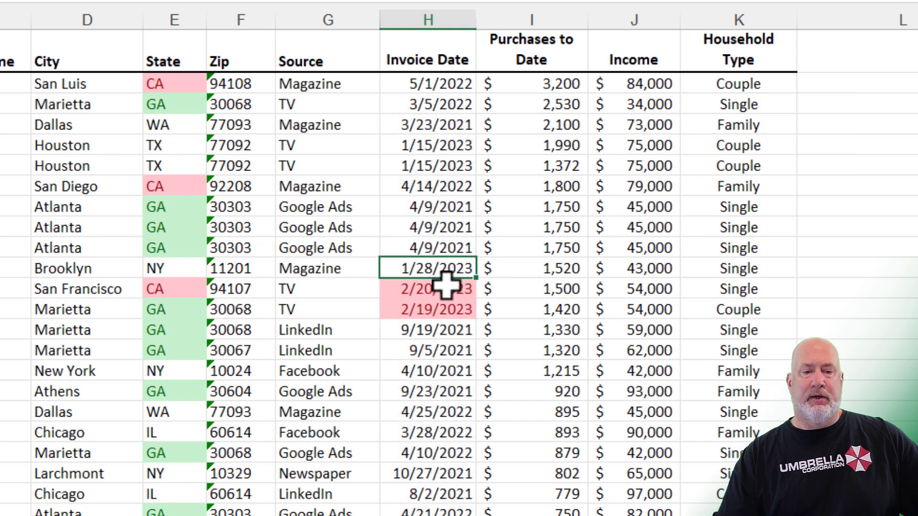
# Step: Change a Gabriel invoice date to 2/15/2023 and reselect the Invoice Date column
pyautogui.click(444, 287)
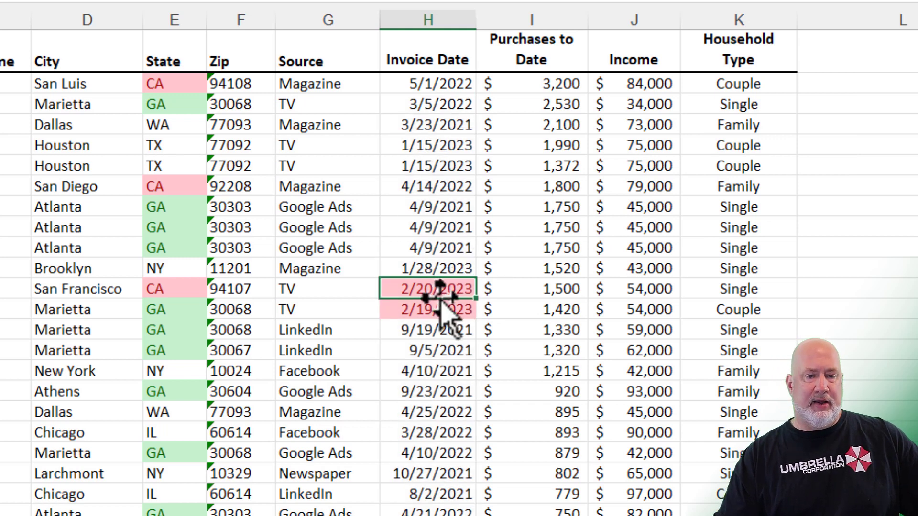
pyautogui.click(438, 202)
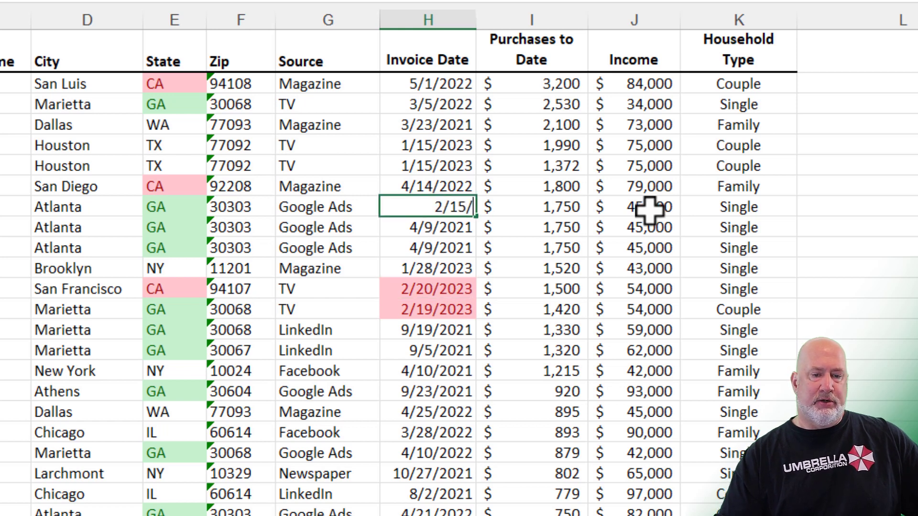
pyautogui.write('2023')
pyautogui.press('Return')
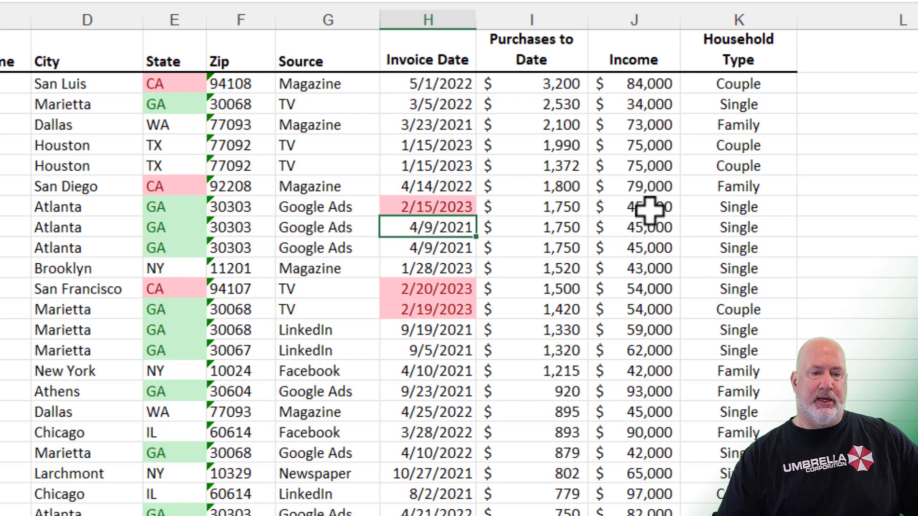
pyautogui.click(453, 83)
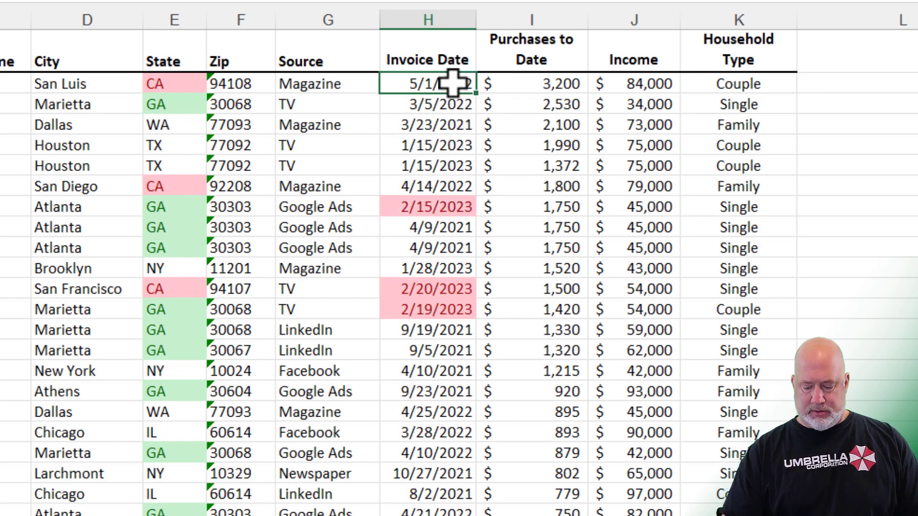
pyautogui.hotkey('ctrl', 'shift', 'Down')
pyautogui.scroll(1, 493, 123)
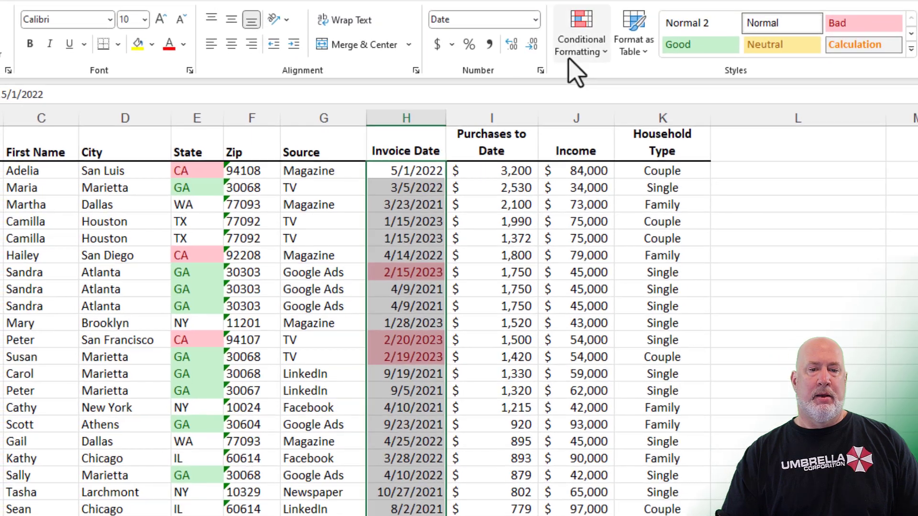
pyautogui.click(578, 53)
pyautogui.moveTo(624, 91)
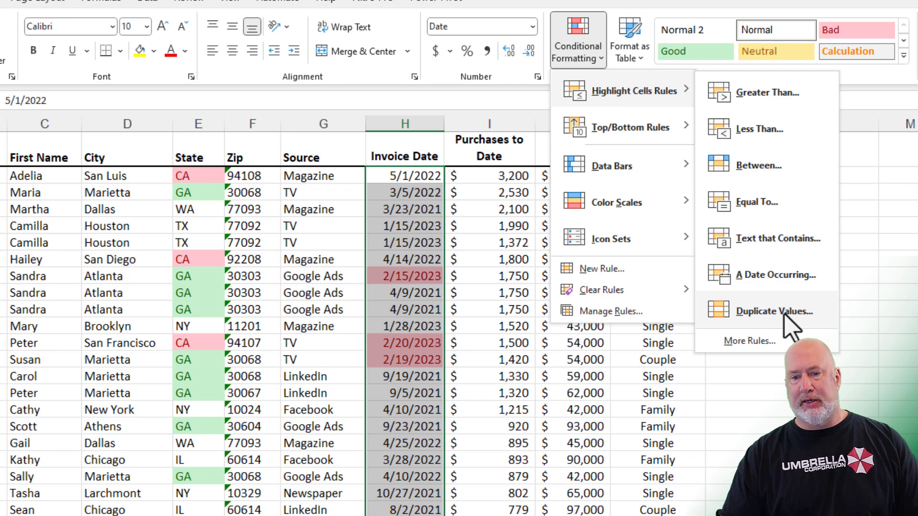
pyautogui.press('Escape')
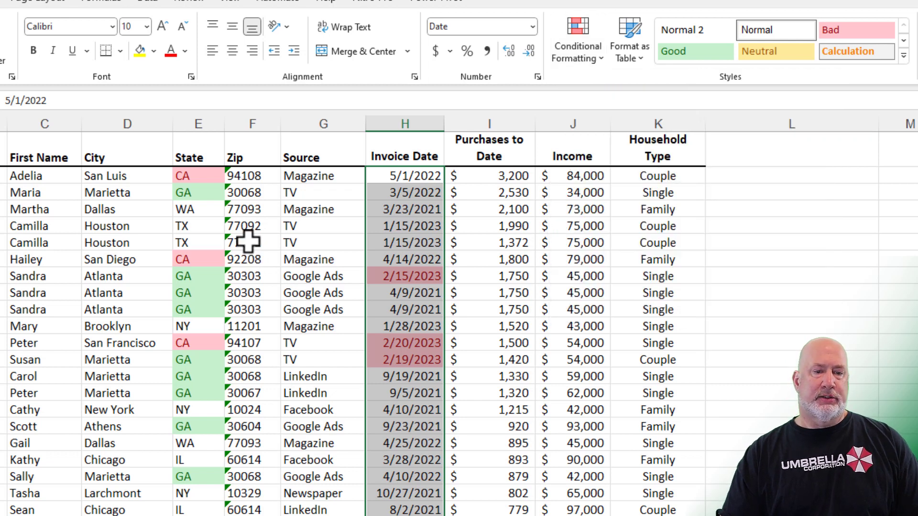
pyautogui.click(341, 181)
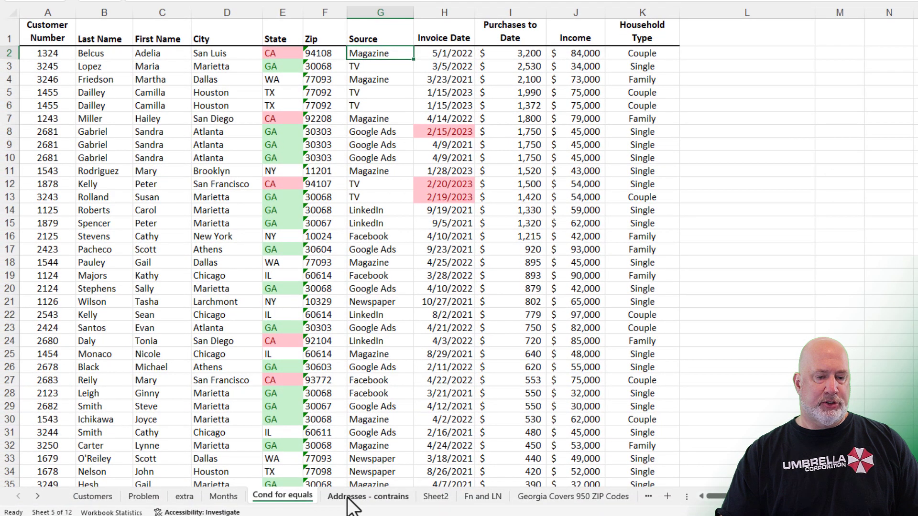
# Step: On Addresses - contrains, set K9, K10, K12 to Production, Eng., Sales and select the Dept list
pyautogui.click(433, 496)
pyautogui.hotkey('ctrl', 'pageup')
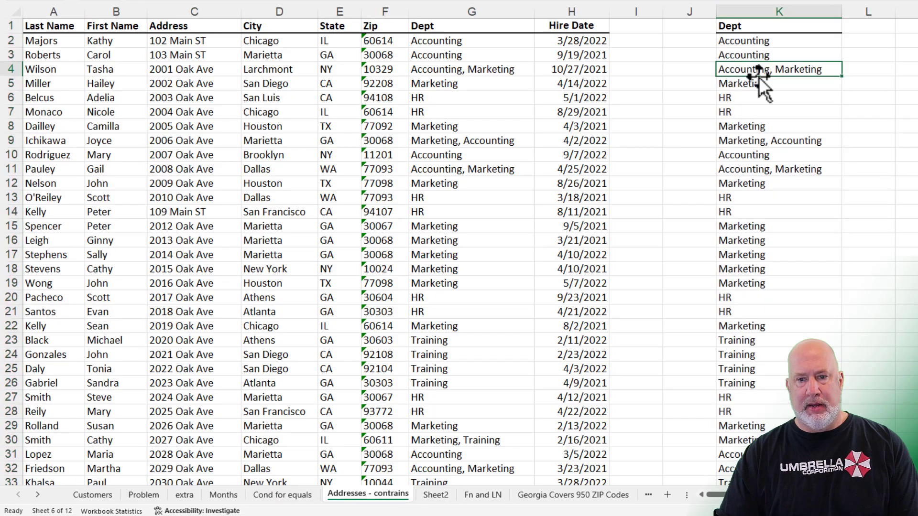
pyautogui.click(761, 141)
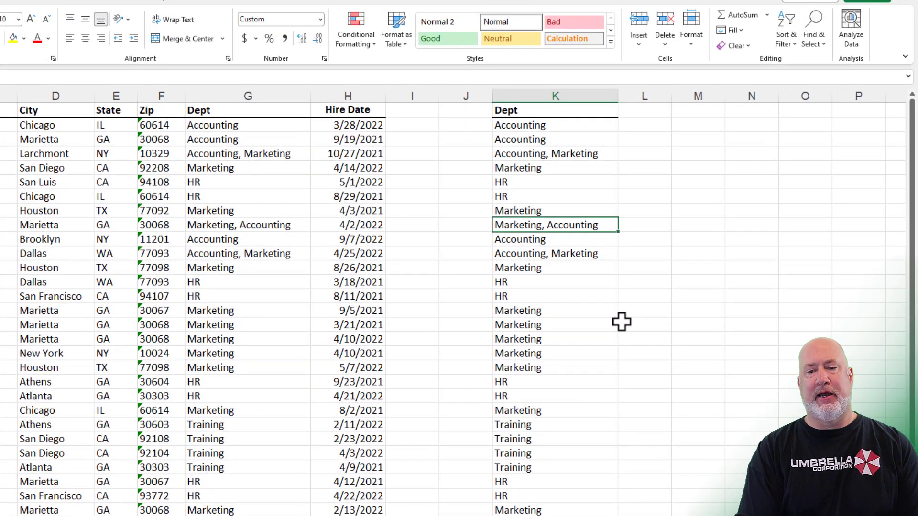
pyautogui.write('Production')
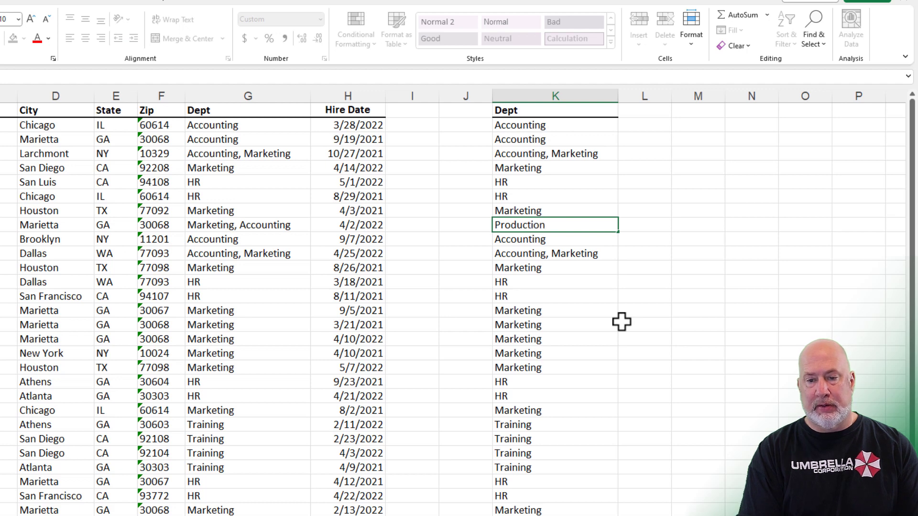
pyautogui.press('Return')
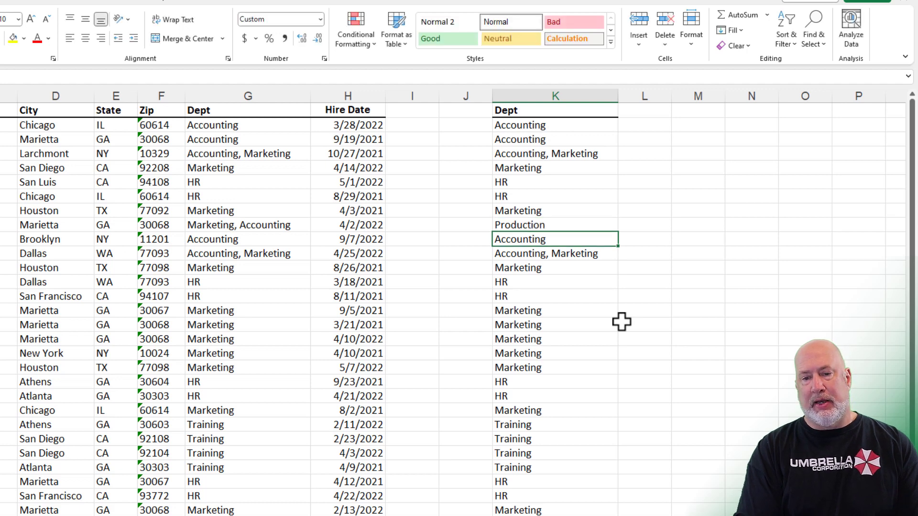
pyautogui.write('Eng.,')
pyautogui.press('Return')
pyautogui.press('Return')
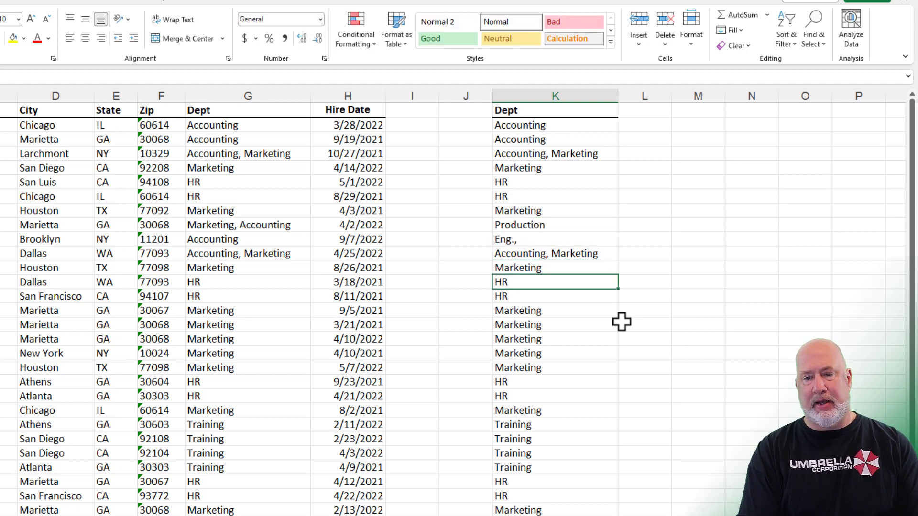
pyautogui.write('Sales')
pyautogui.press('Return')
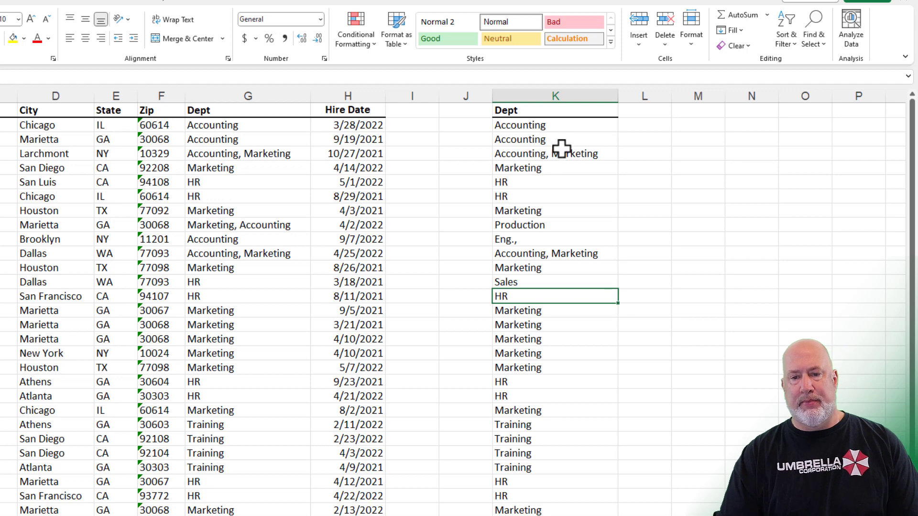
pyautogui.click(560, 127)
pyautogui.hotkey('ctrl', 'shift', 'Down')
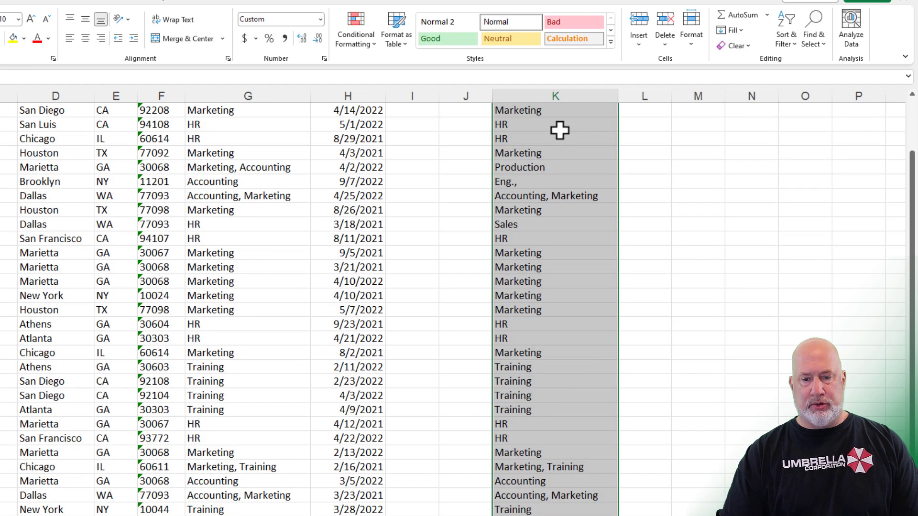
# Step: Start a Duplicate Values highlight on the Dept list and move its dialog aside
pyautogui.click(357, 42)
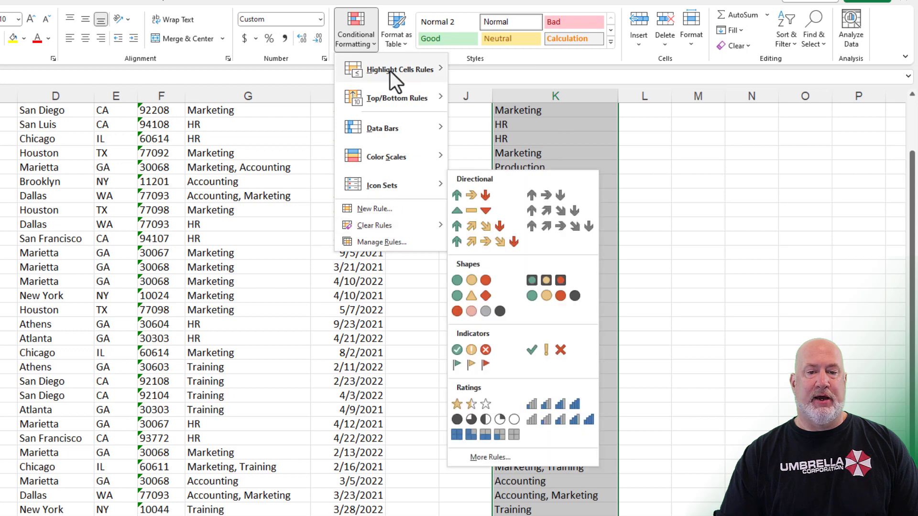
pyautogui.moveTo(400, 70)
pyautogui.click(500, 243)
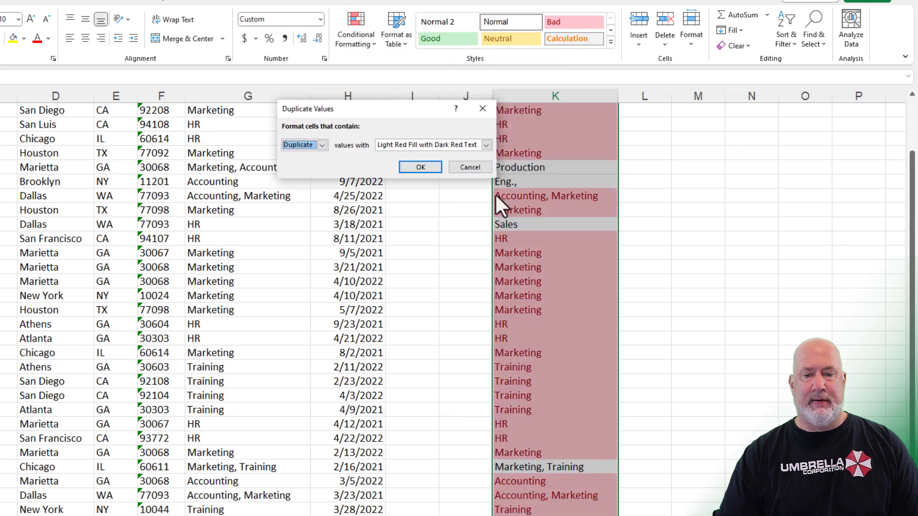
pyautogui.moveTo(406, 109); pyautogui.dragTo(360, 111)
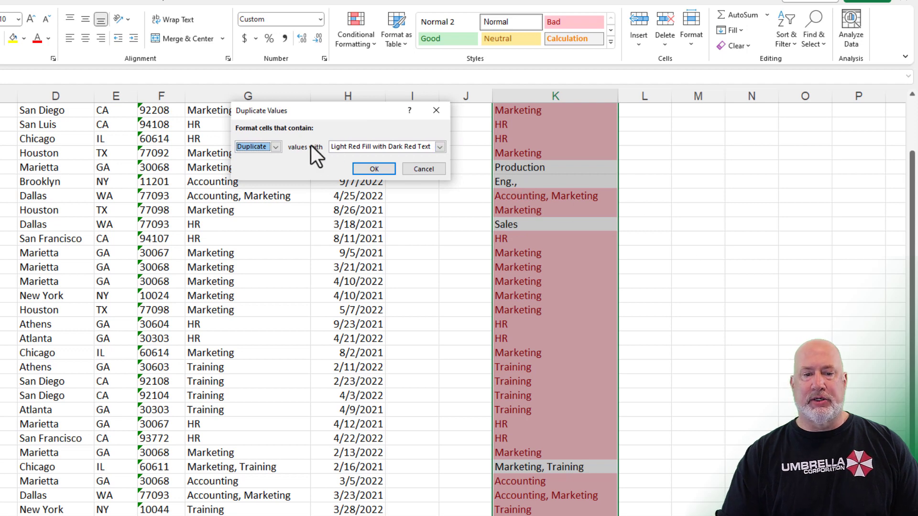
pyautogui.click(275, 147)
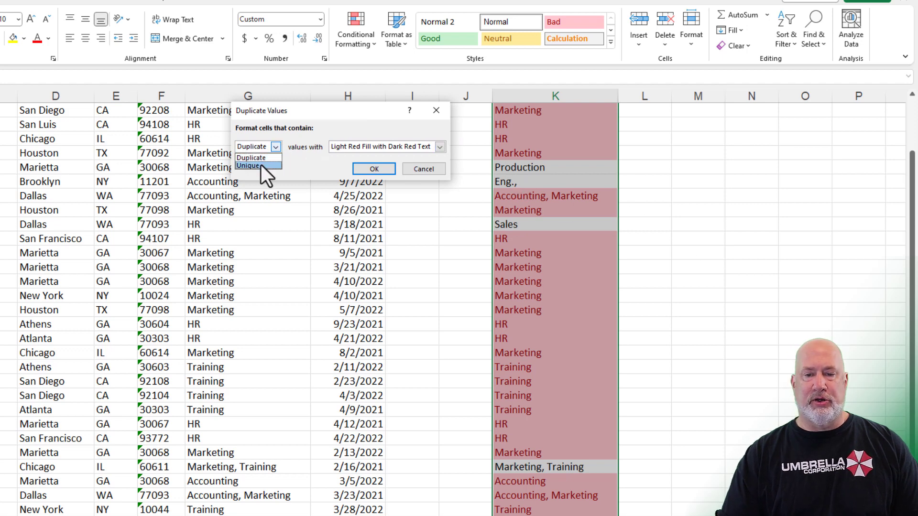
# Step: Preview Unique versus Duplicate highlighting, cancel the rule, and select column K
pyautogui.click(261, 165)
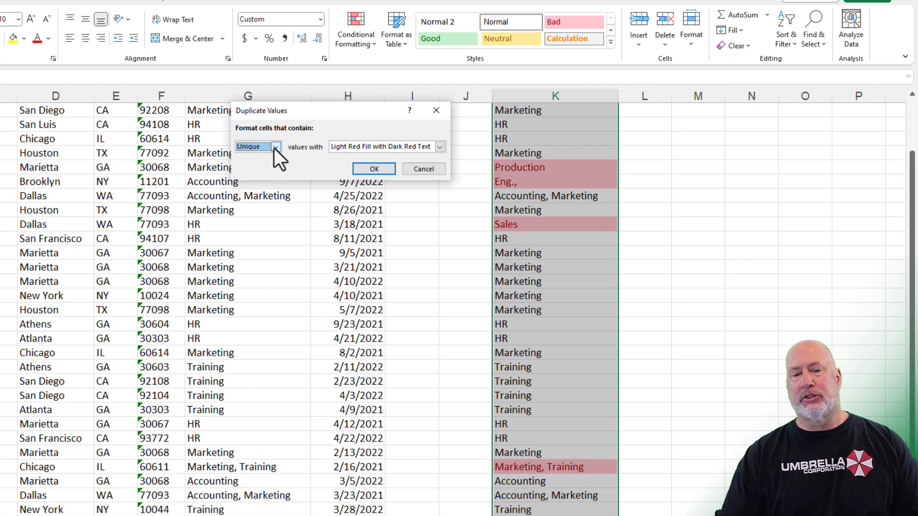
pyautogui.click(275, 147)
pyautogui.click(275, 148)
pyautogui.click(267, 165)
pyautogui.click(427, 170)
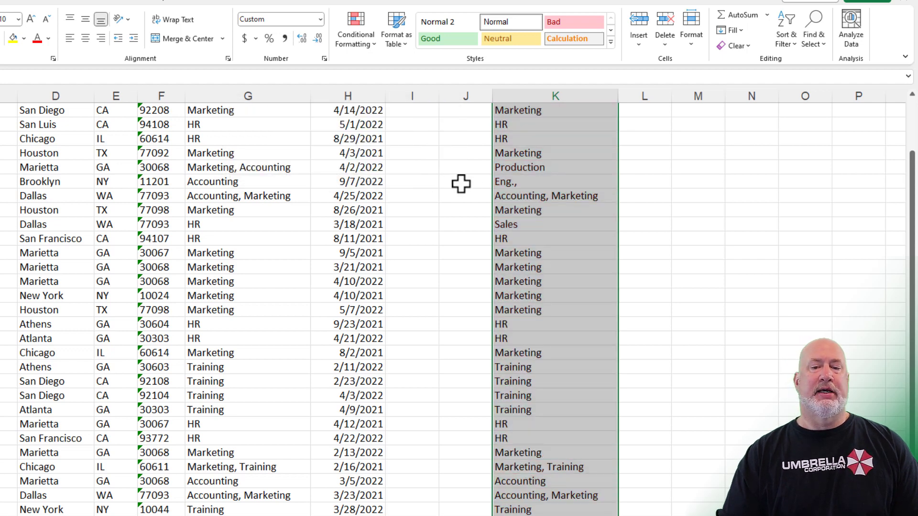
pyautogui.click(529, 183)
pyautogui.scroll(2, 529, 183)
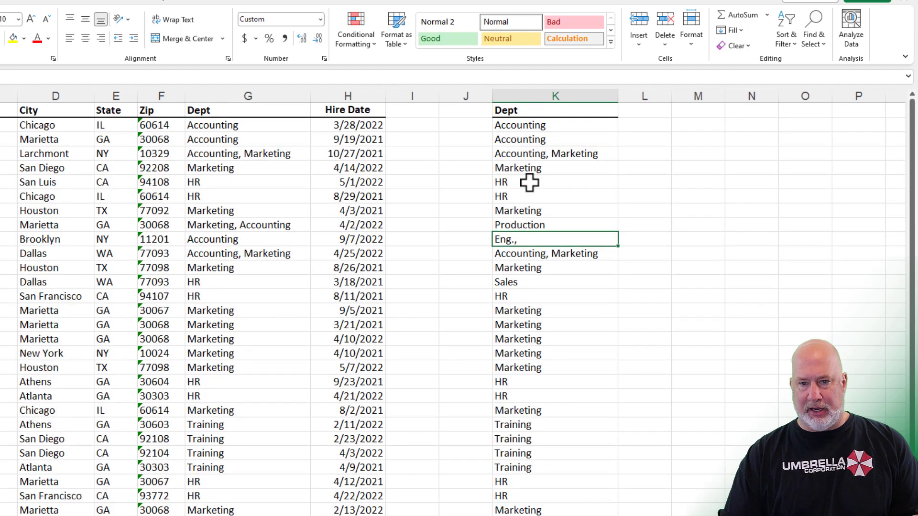
pyautogui.click(531, 97)
# Step: Delete the extra Dept column K
pyautogui.rightClick(627, 110)
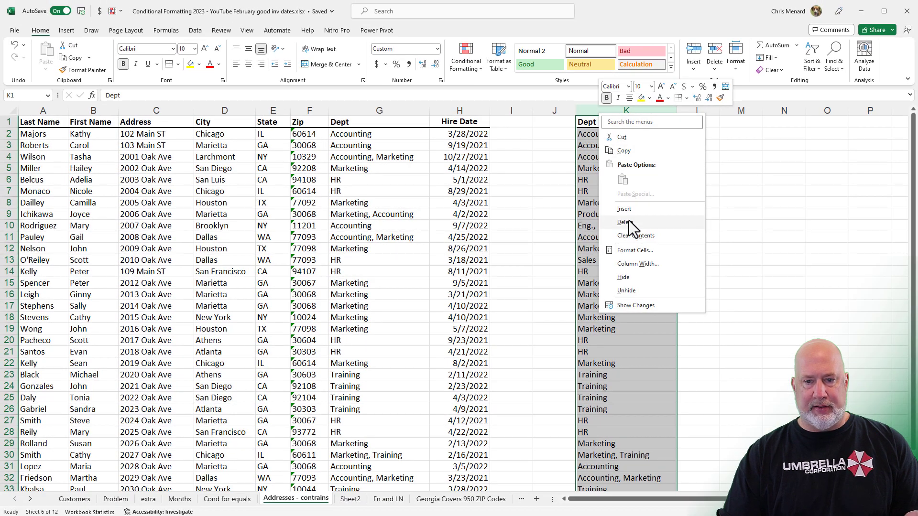
pyautogui.click(628, 221)
pyautogui.click(440, 202)
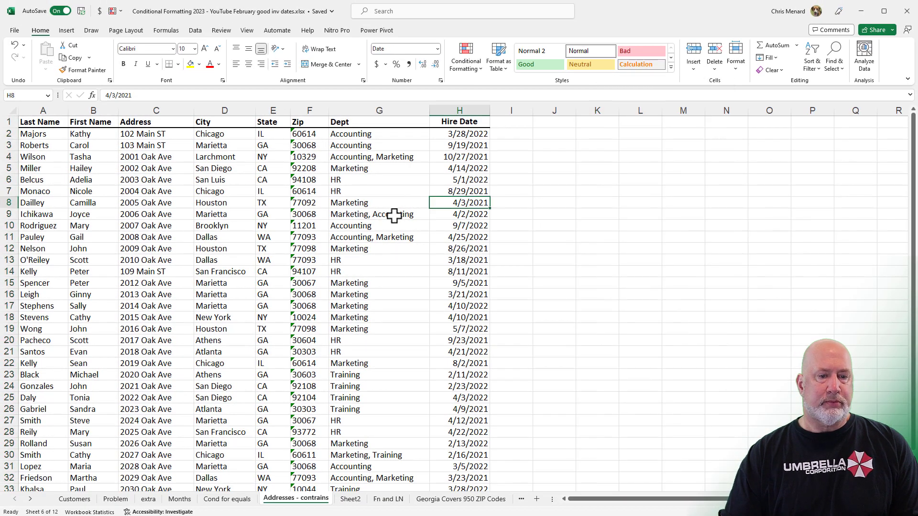
# Step: Clear all conditional formatting rules from the Cond for equals sheet
pyautogui.click(227, 499)
pyautogui.click(466, 58)
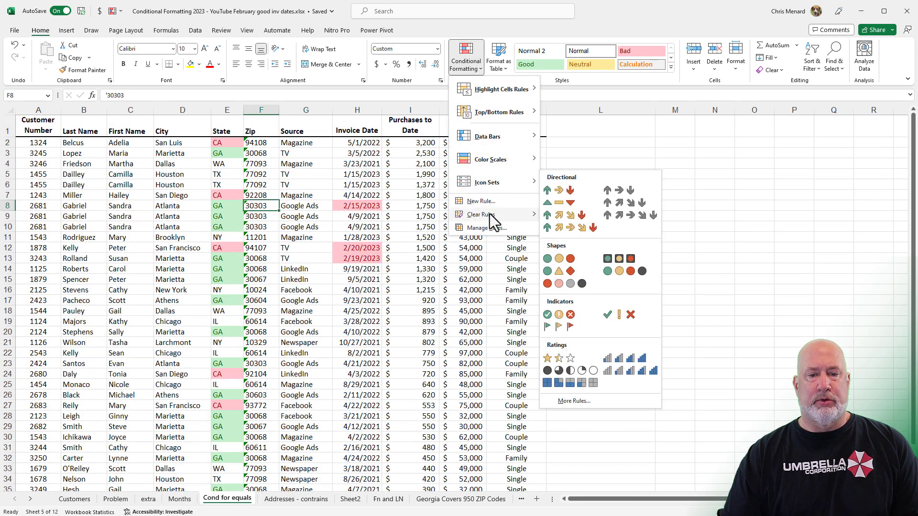
pyautogui.moveTo(480, 214)
pyautogui.click(583, 230)
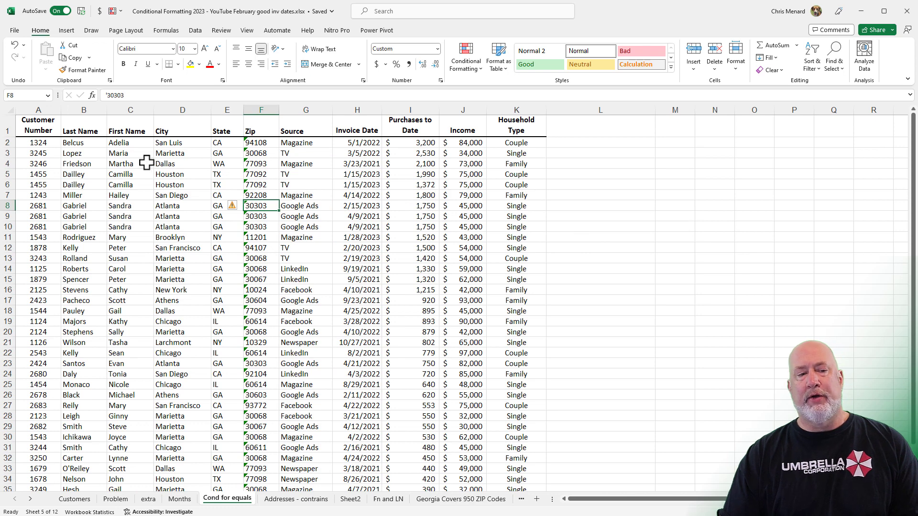
pyautogui.moveTo(57, 148)
pyautogui.mouseDown()
pyautogui.moveTo(533, 513)
pyautogui.moveTo(516, 468)
pyautogui.mouseUp()
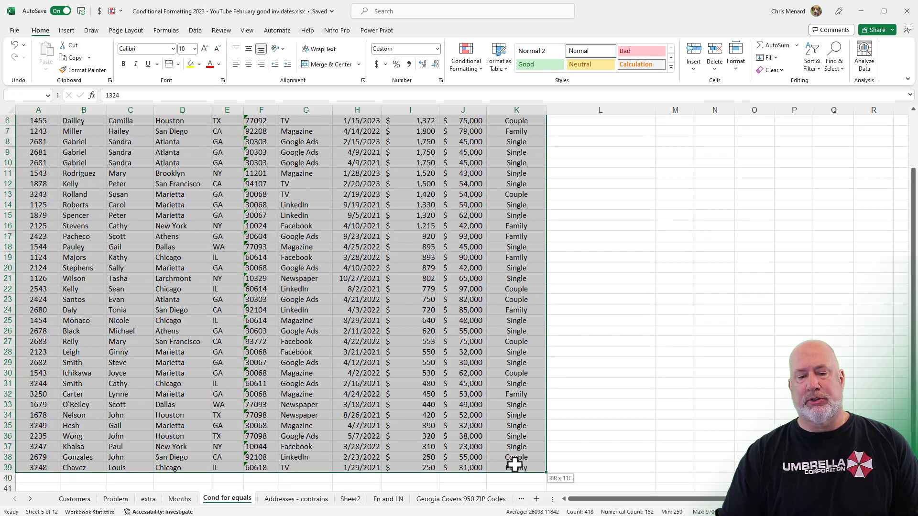
pyautogui.scroll(2, 496, 263)
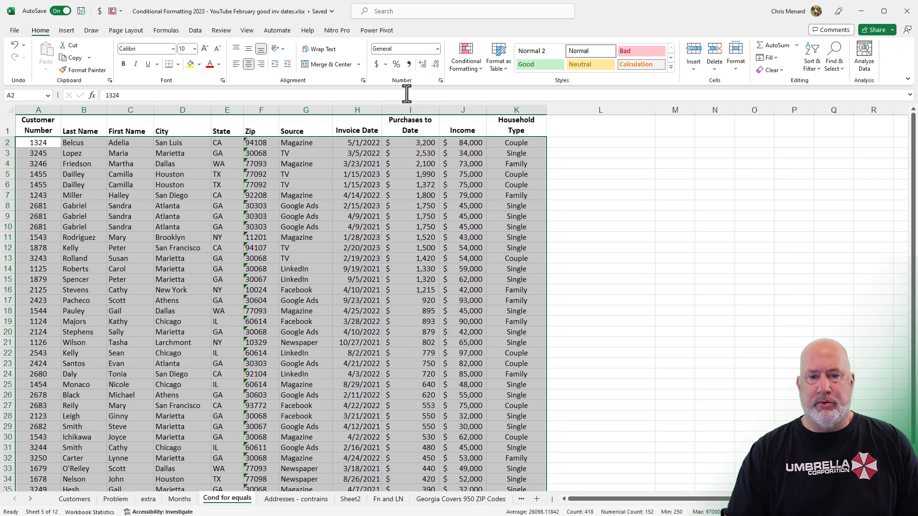
# Step: Apply the default light red Duplicate Values rule to the customer table A2:K39
pyautogui.click(455, 58)
pyautogui.moveTo(501, 89)
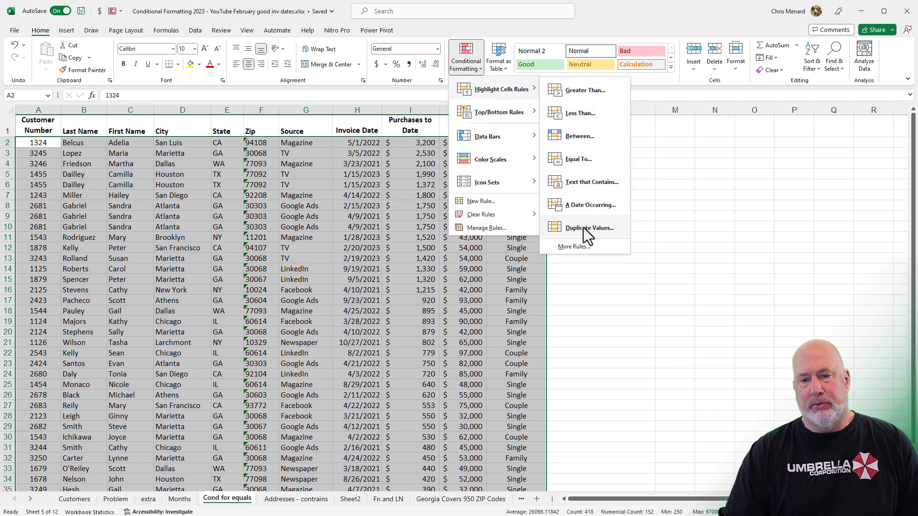
pyautogui.click(584, 228)
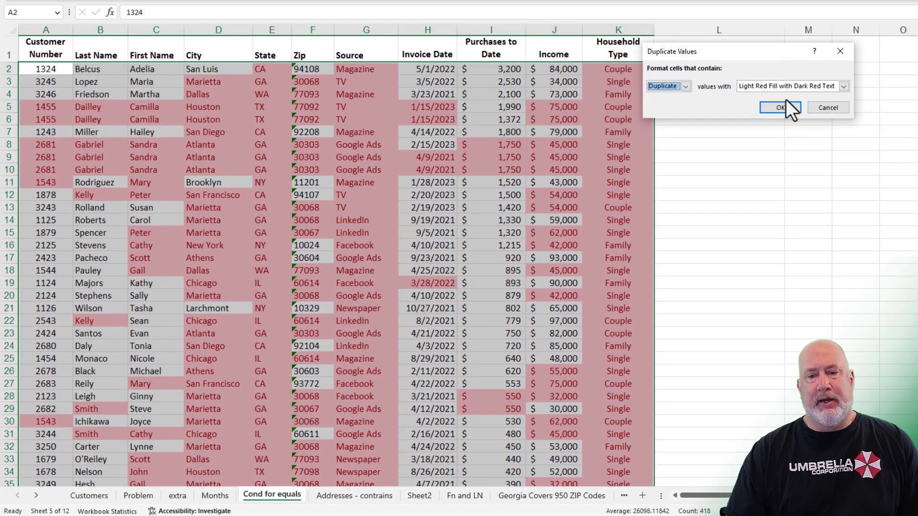
pyautogui.click(502, 153)
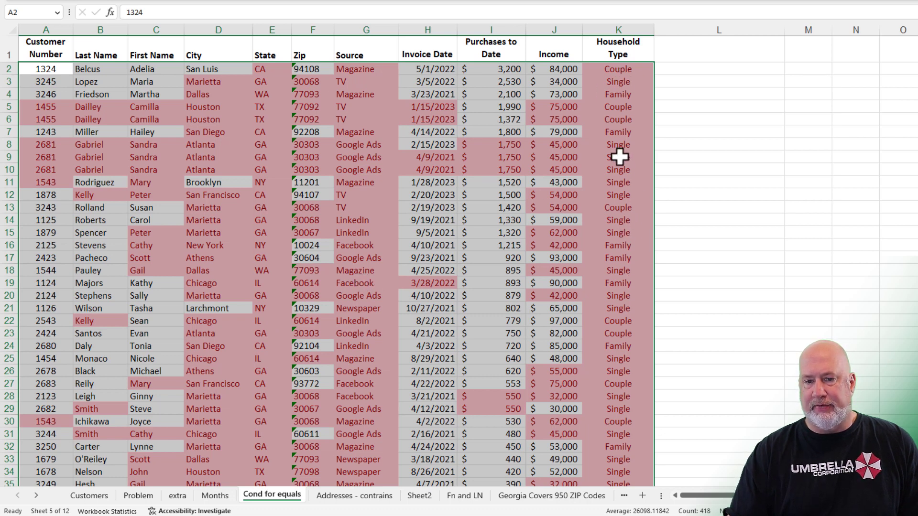
pyautogui.scroll(-4, 620, 159)
pyautogui.scroll(4, 620, 160)
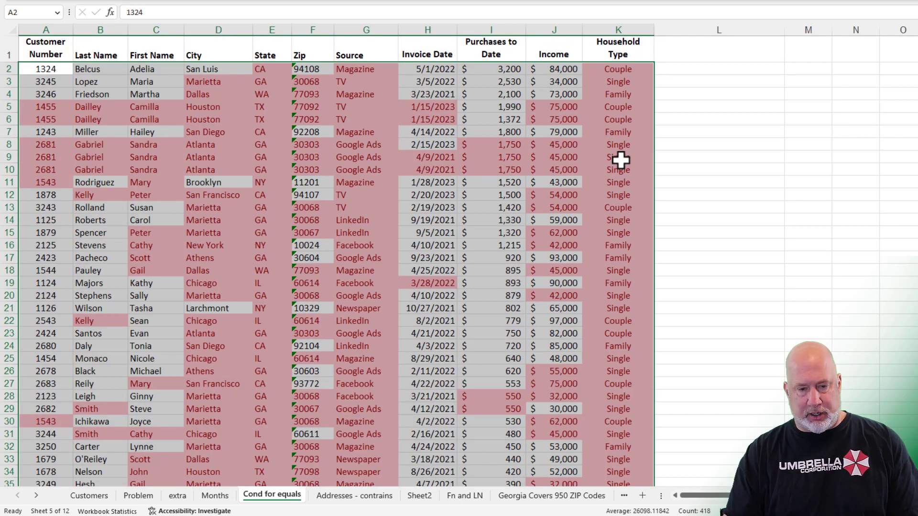
# Step: Undo the table-wide duplicate highlighting and add a TextJoin heading in L1
pyautogui.hotkey('ctrl', 'z')
pyautogui.click(469, 115)
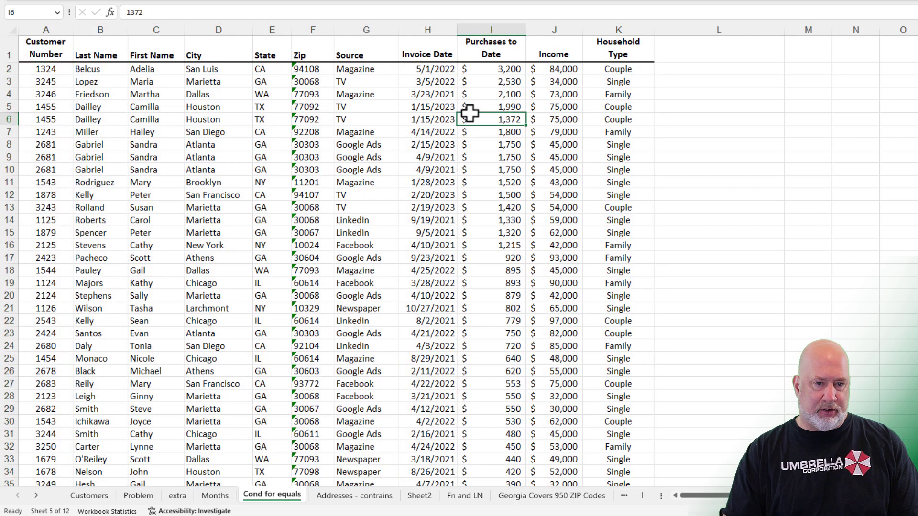
pyautogui.click(685, 49)
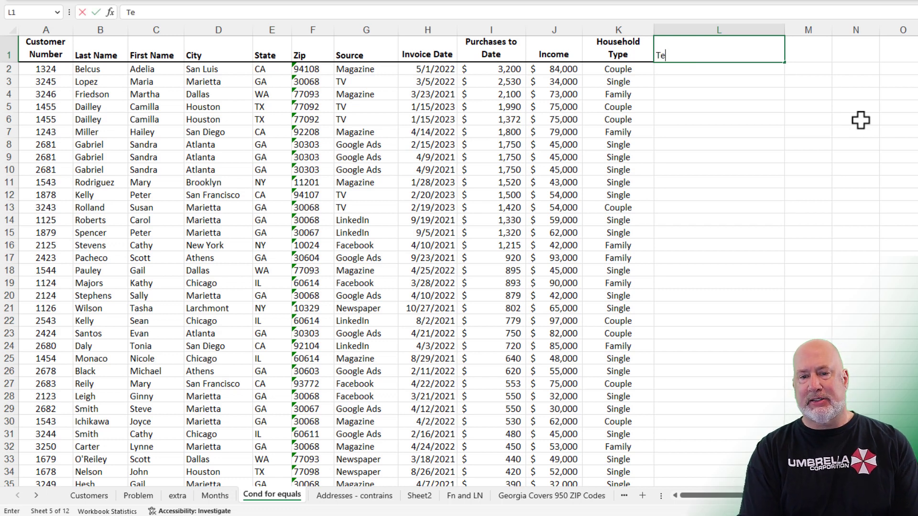
pyautogui.write('TextJoin')
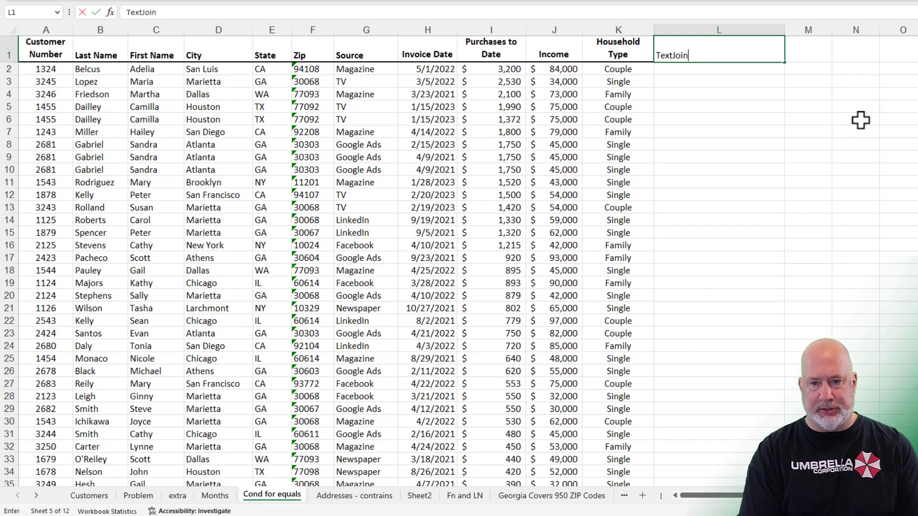
pyautogui.press('Return')
pyautogui.write('=')
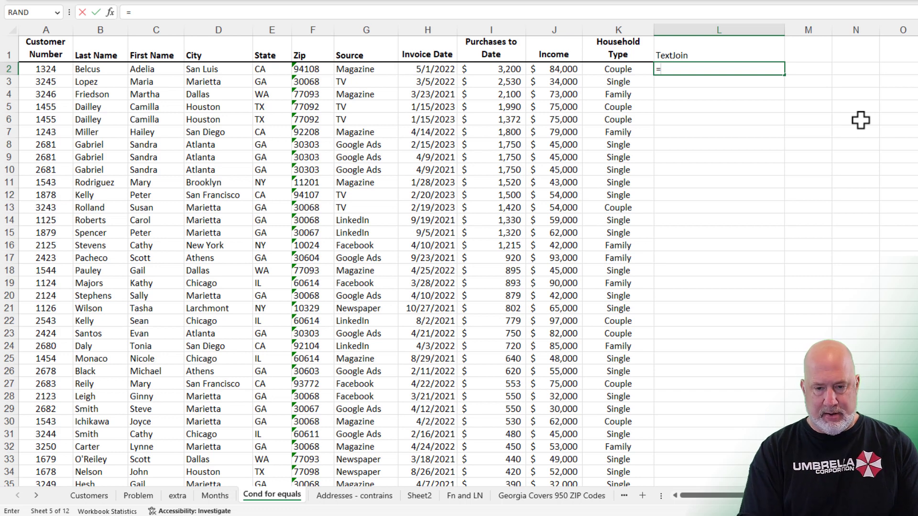
pyautogui.write('textjoin')
# Step: Enter =TEXTJOIN(,,A2:K2) in L2 and fill it down column L
pyautogui.press('Tab')
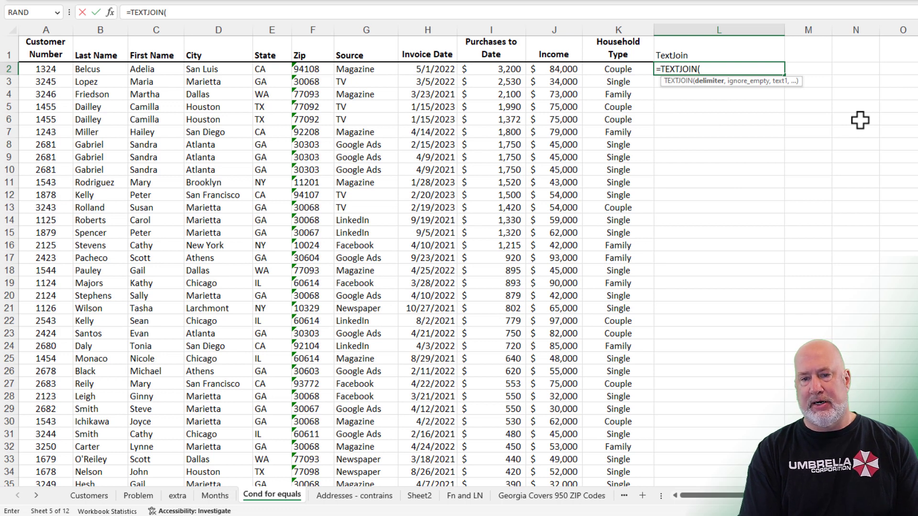
pyautogui.write(',')
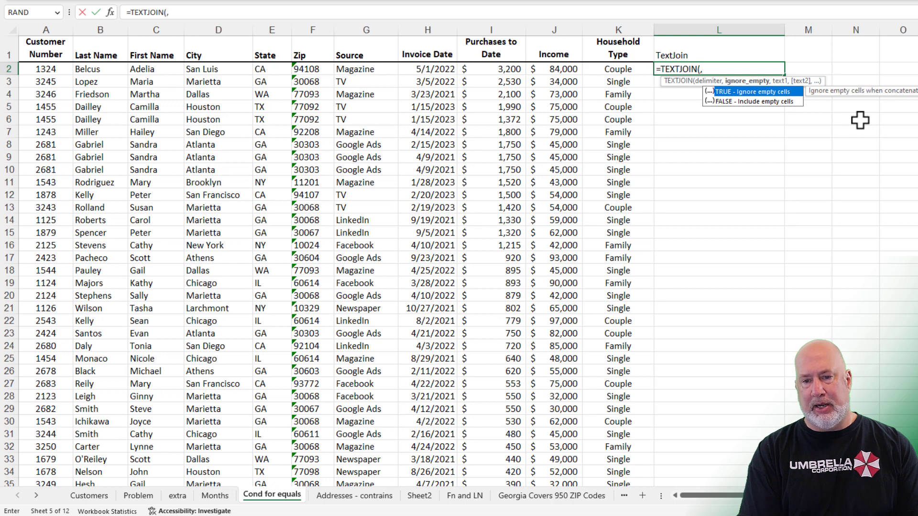
pyautogui.write(',')
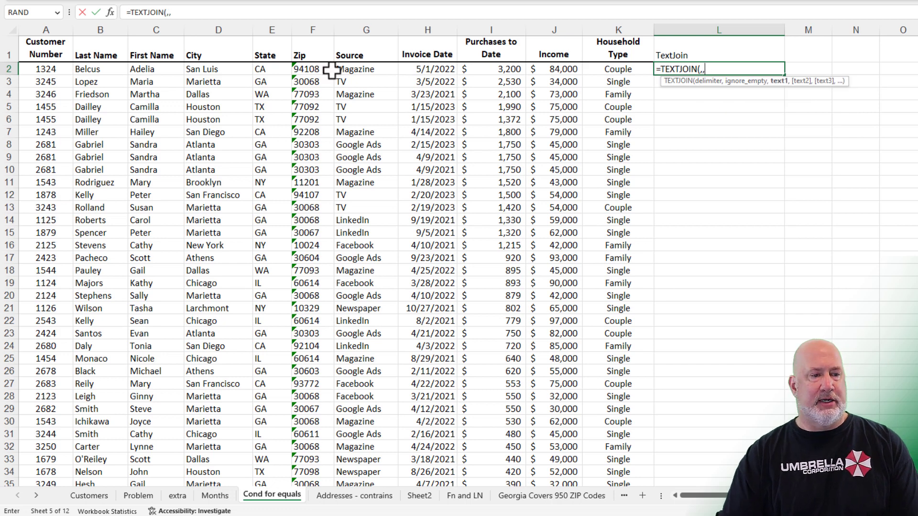
pyautogui.moveTo(56, 71); pyautogui.dragTo(629, 70)
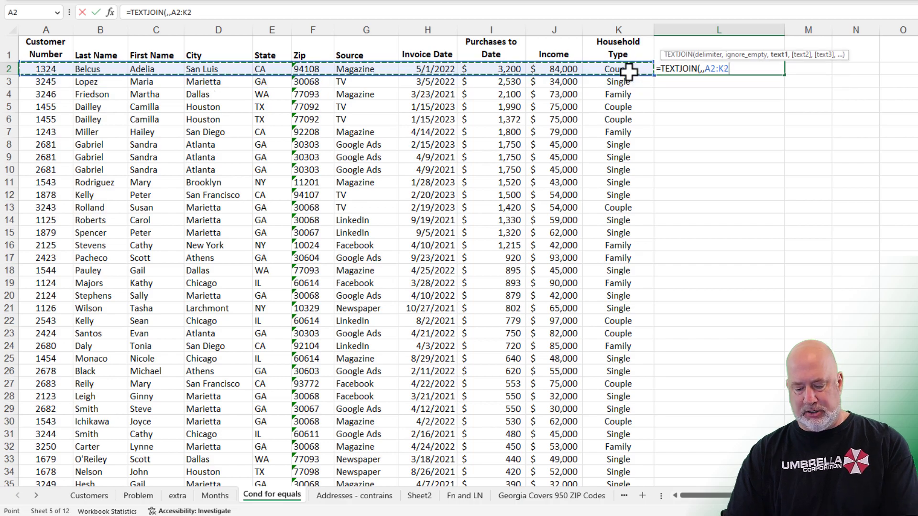
pyautogui.hotkey('ctrl', 'Return')
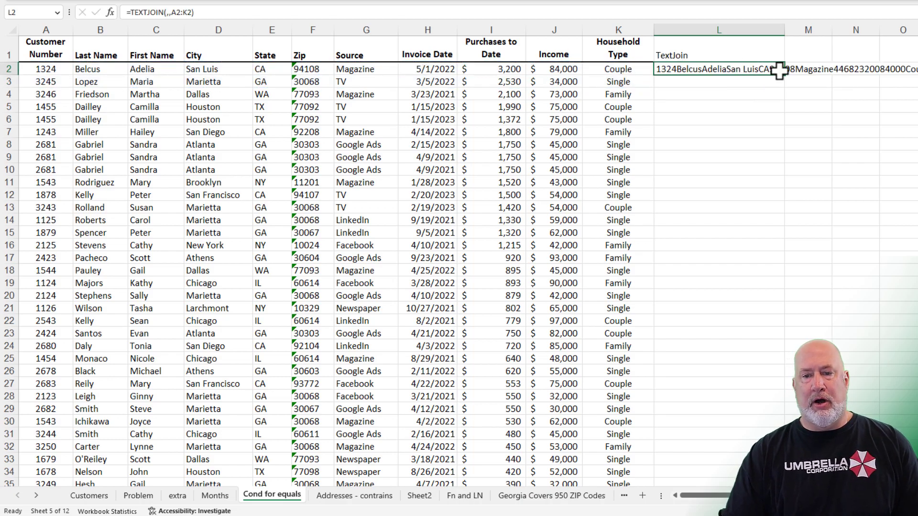
pyautogui.doubleClick(785, 75)
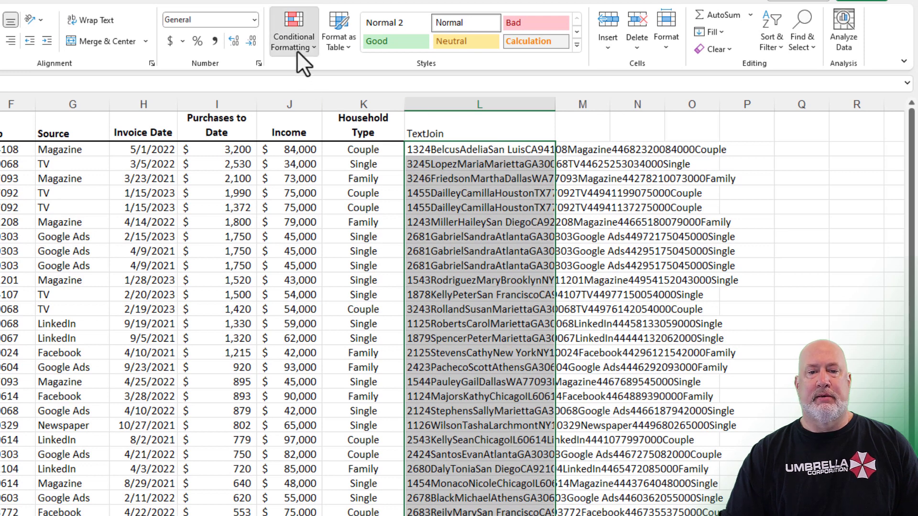
# Step: Give column L a light red Duplicate Values rule, then show the Addresses - contrains sheet
pyautogui.click(297, 43)
pyautogui.moveTo(336, 75)
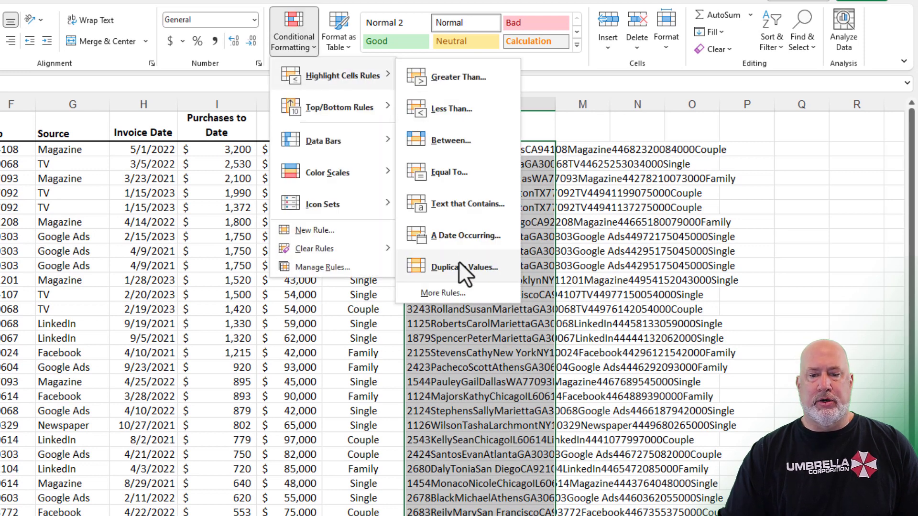
pyautogui.click(458, 266)
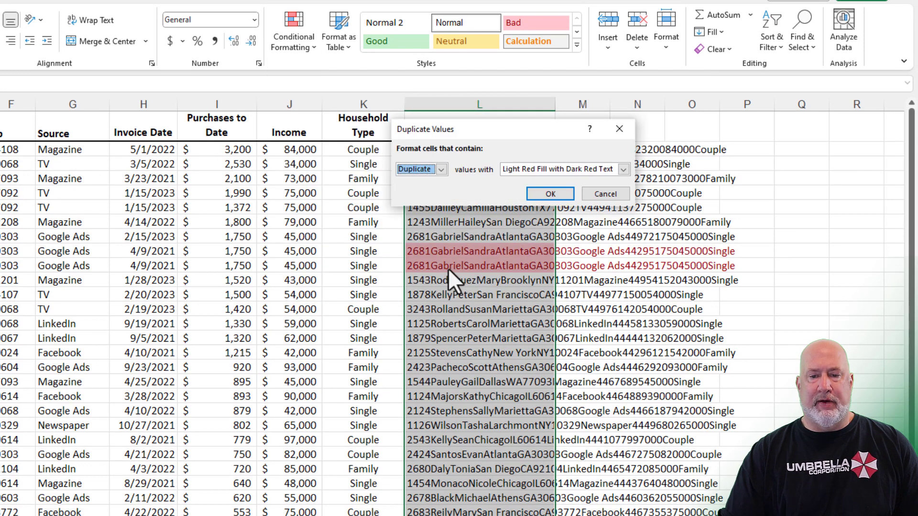
pyautogui.click(540, 198)
pyautogui.click(430, 251)
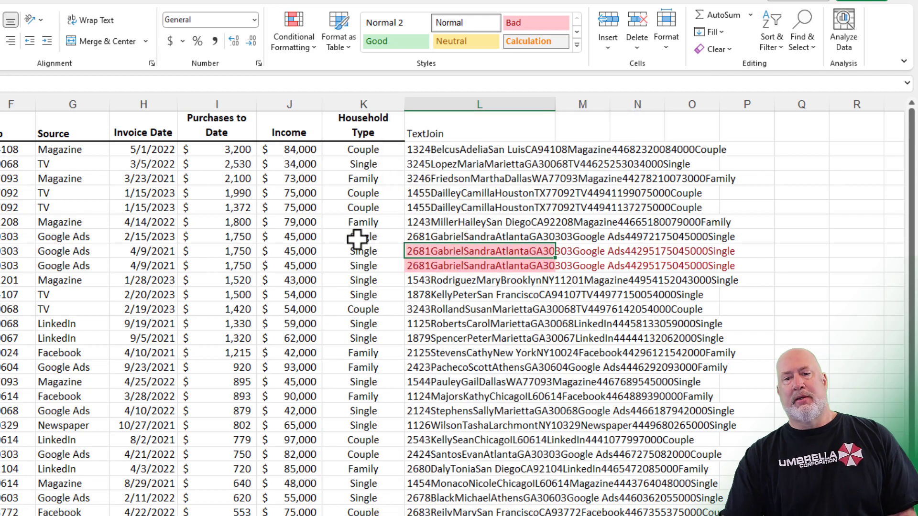
pyautogui.scroll(-5, 358, 239)
pyautogui.scroll(5, 355, 247)
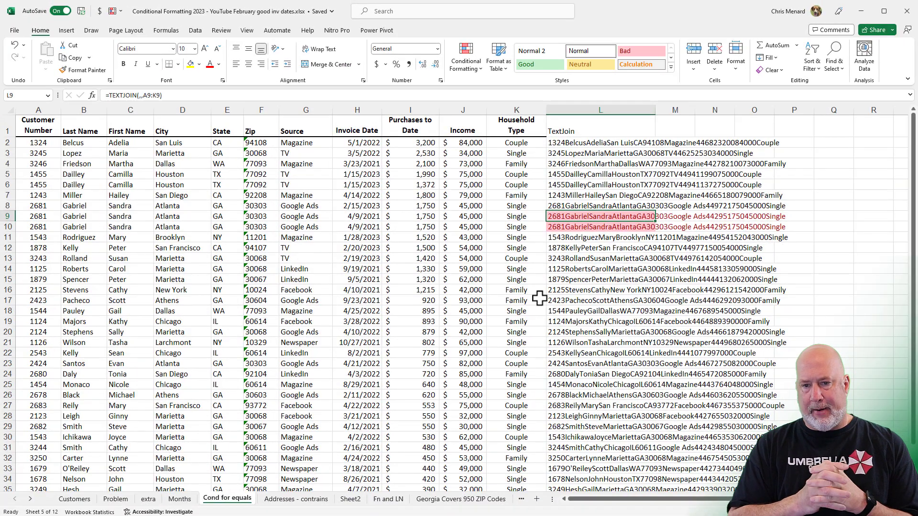
pyautogui.click(287, 499)
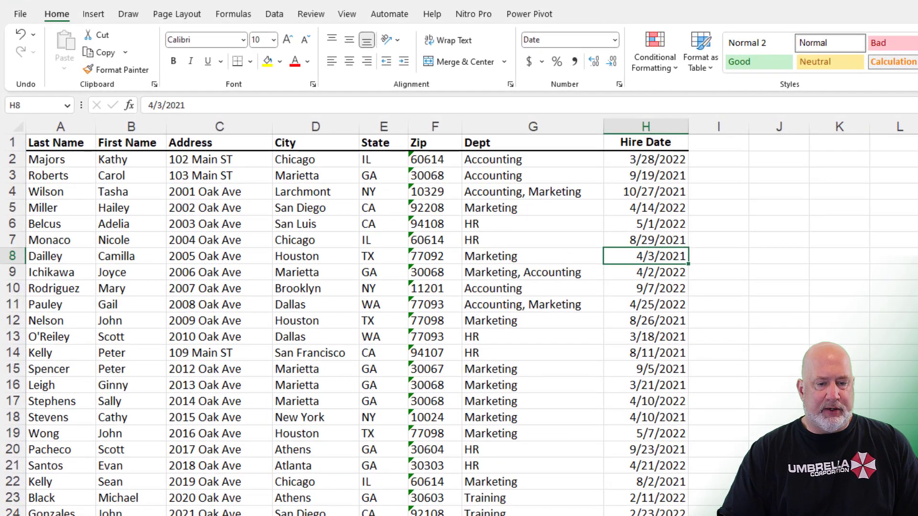
# Step: On Sheet2, select the Last and First Name columns of both lists
pyautogui.click(388, 498)
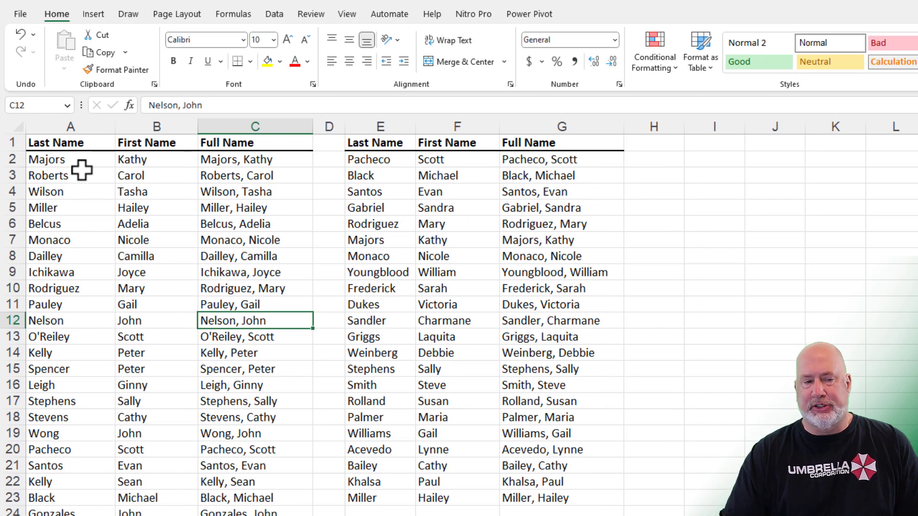
pyautogui.moveTo(62, 159); pyautogui.dragTo(160, 224)
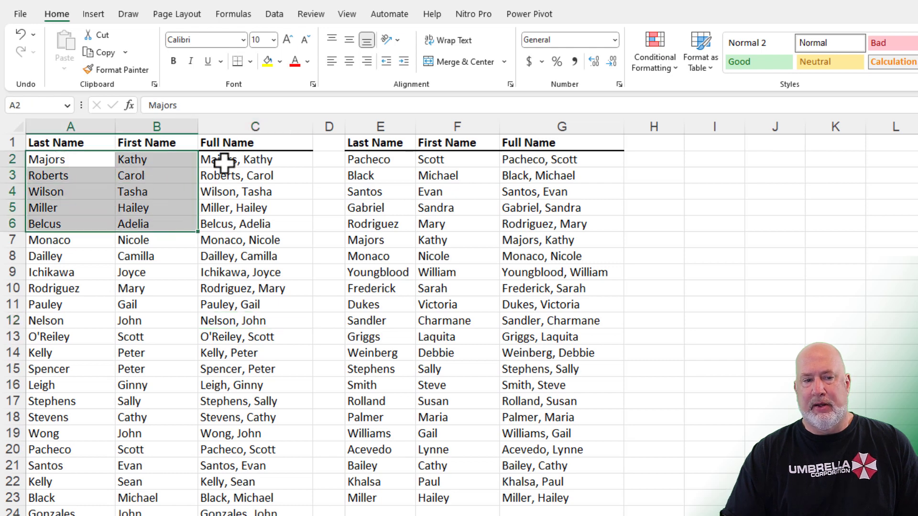
pyautogui.click(237, 130)
pyautogui.click(557, 127)
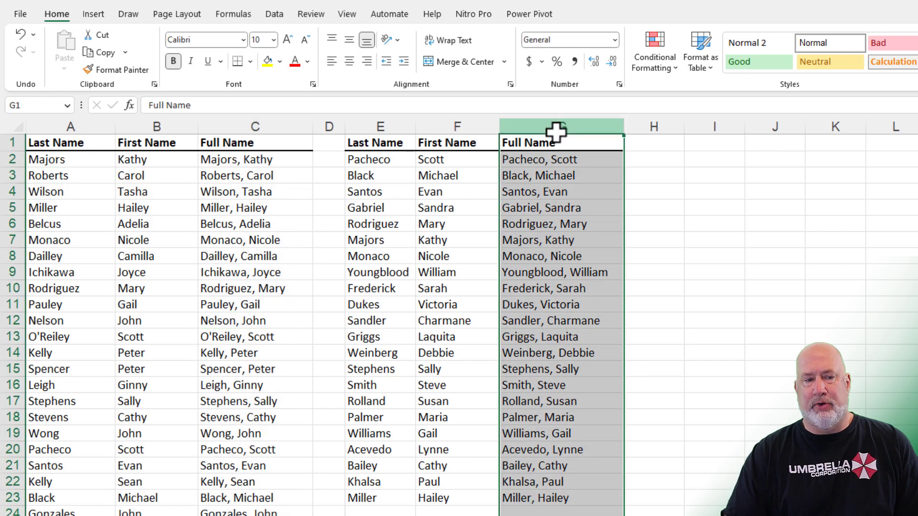
pyautogui.moveTo(94, 164); pyautogui.dragTo(158, 515)
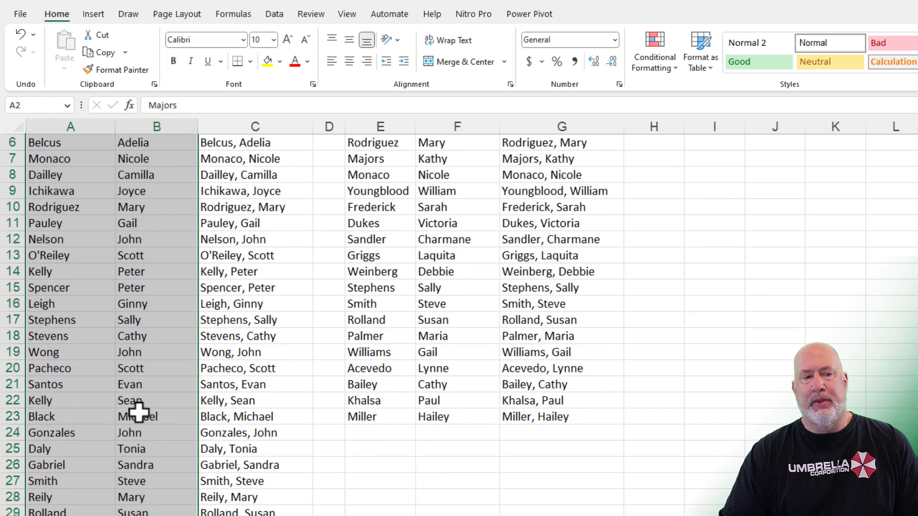
pyautogui.scroll(2, 136, 410)
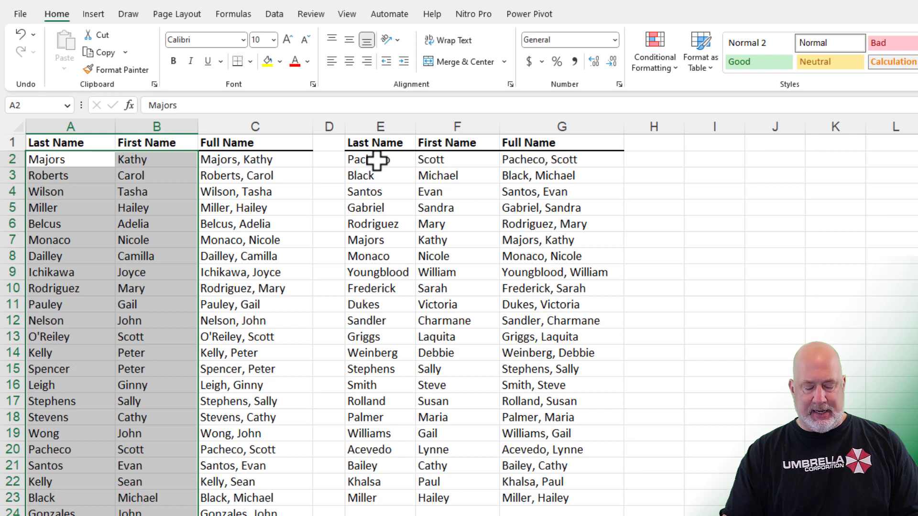
pyautogui.moveTo(377, 160); pyautogui.dragTo(452, 491)
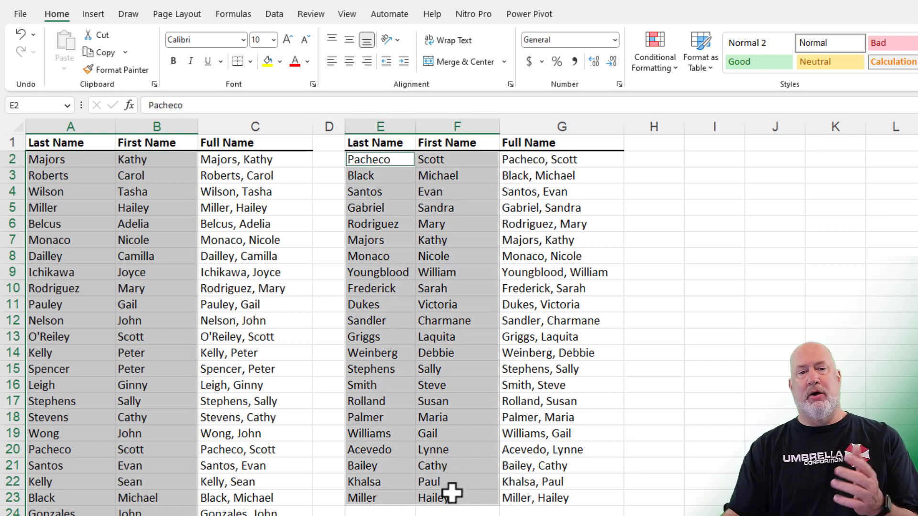
# Step: Preview Duplicate Values highlighting on the selected names, then cancel it
pyautogui.click(655, 69)
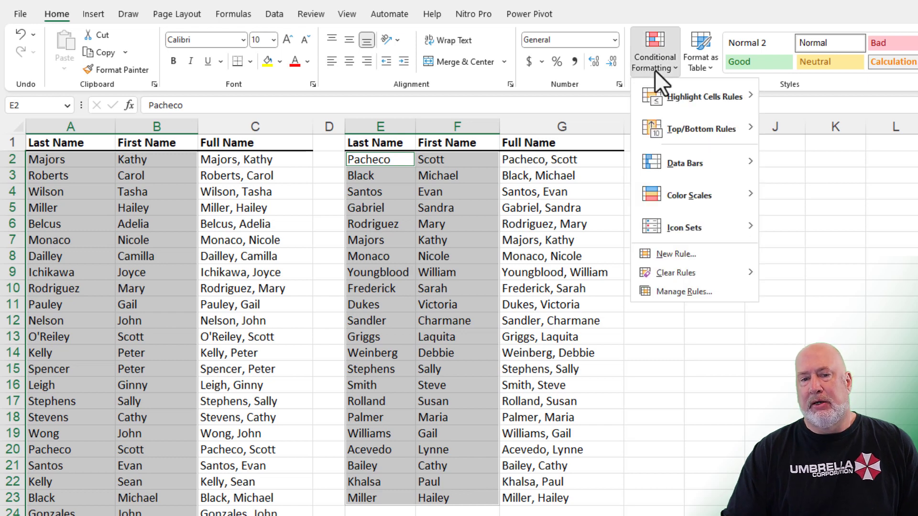
pyautogui.moveTo(703, 97)
pyautogui.click(811, 294)
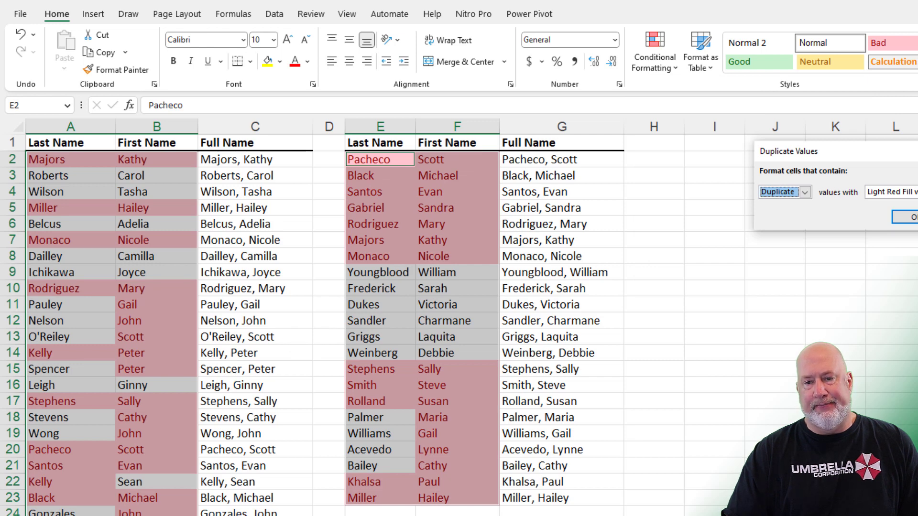
pyautogui.press('Escape')
# Step: Clear the Full Name entries below C2 in the first list
pyautogui.click(221, 210)
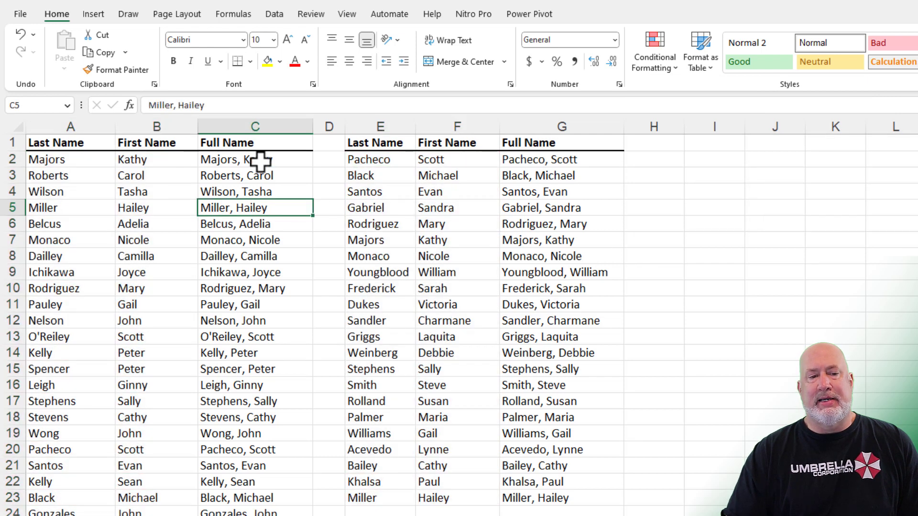
pyautogui.click(260, 162)
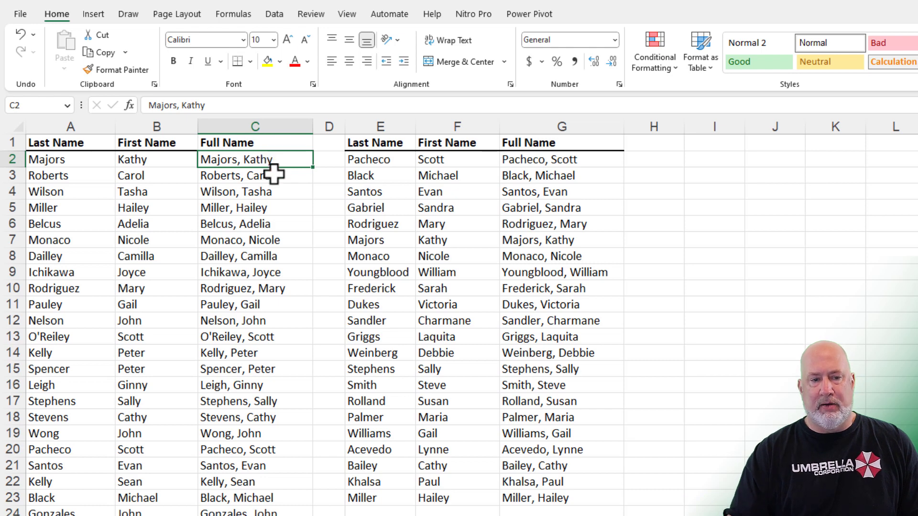
pyautogui.moveTo(273, 175)
pyautogui.mouseDown()
pyautogui.moveTo(256, 513)
pyautogui.moveTo(266, 505)
pyautogui.mouseUp()
pyautogui.press('Delete')
pyautogui.scroll(2, 243, 322)
pyautogui.click(262, 180)
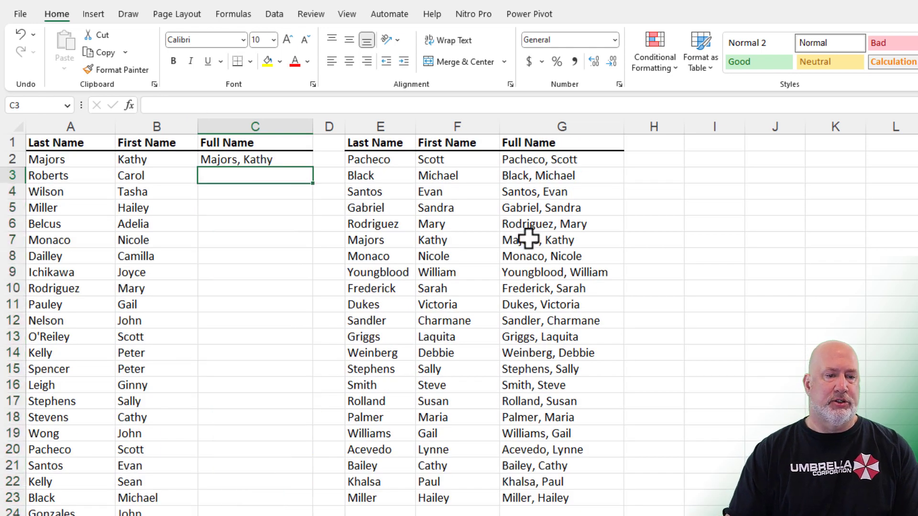
pyautogui.write('Roberts, Carol')
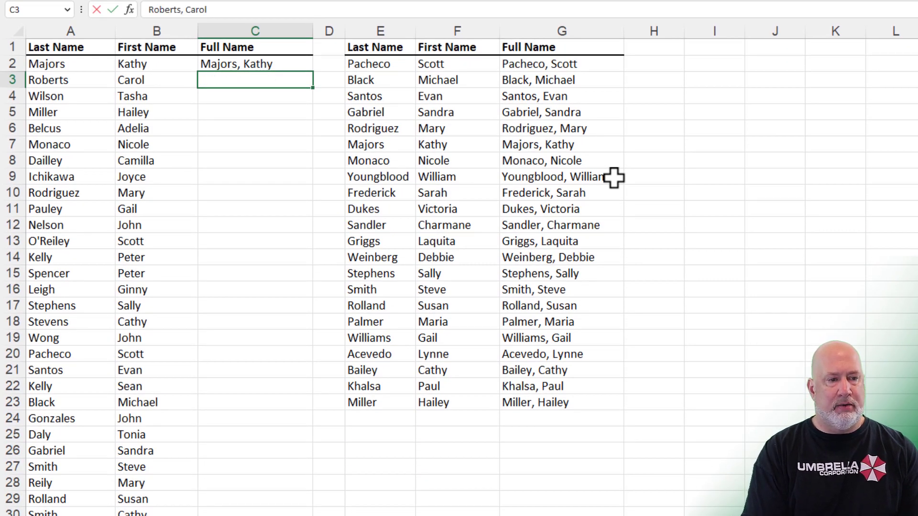
pyautogui.press('Return')
pyautogui.write('Wilson, Tasha')
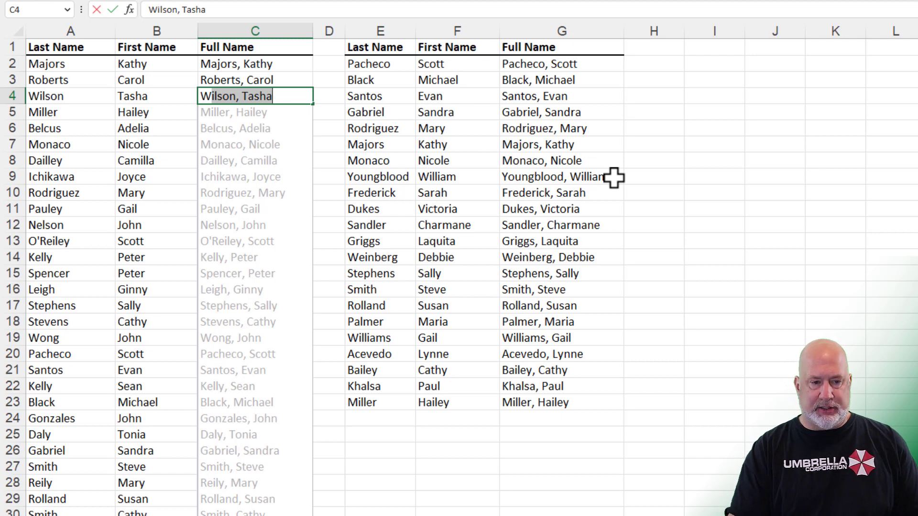
pyautogui.press('Return')
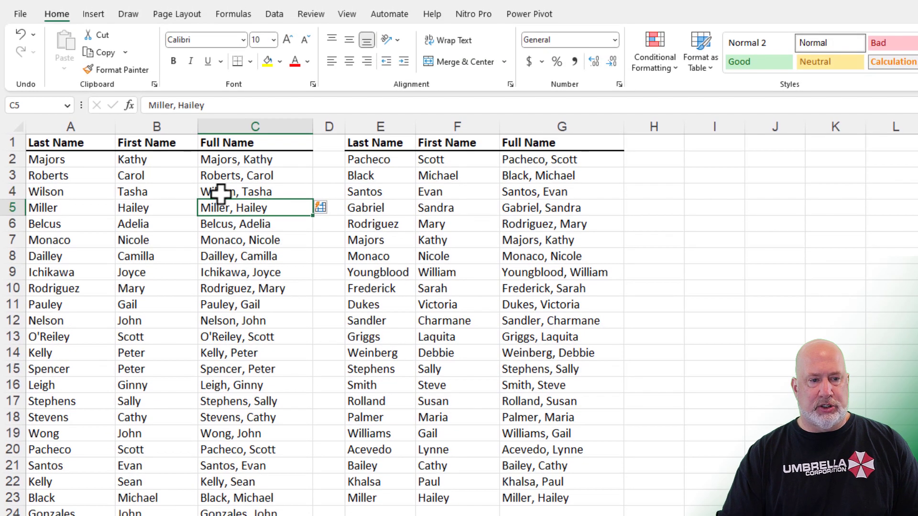
pyautogui.click(215, 191)
pyautogui.click(274, 13)
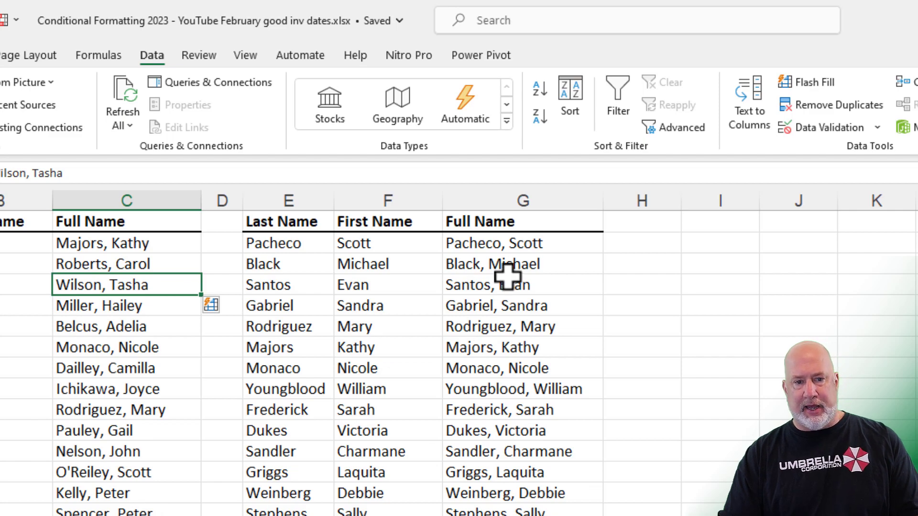
# Step: Select C2:C36 and add G2:G23 to the selection
pyautogui.click(518, 288)
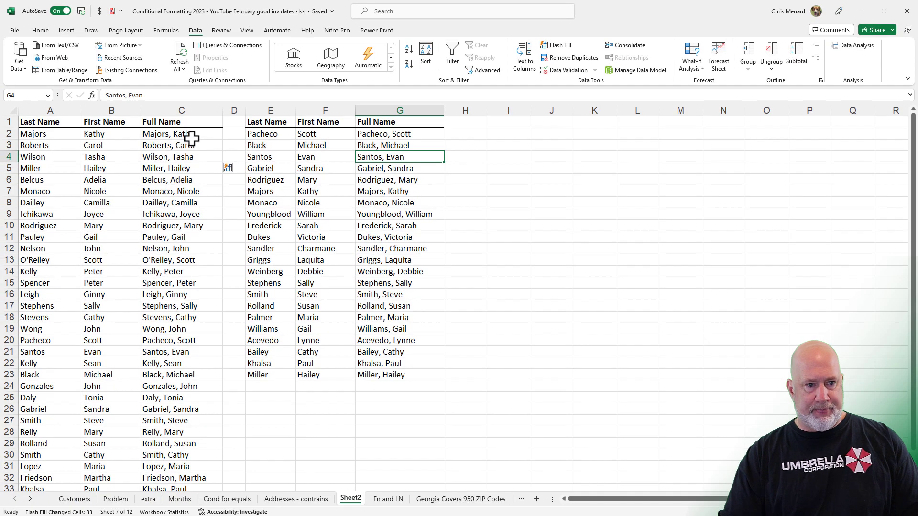
pyautogui.moveTo(191, 134); pyautogui.dragTo(194, 471)
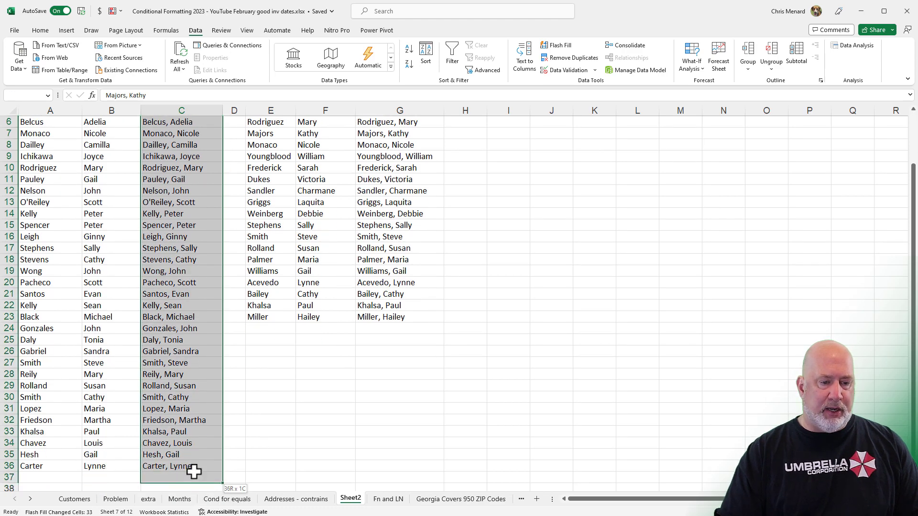
pyautogui.scroll(2, 451, 289)
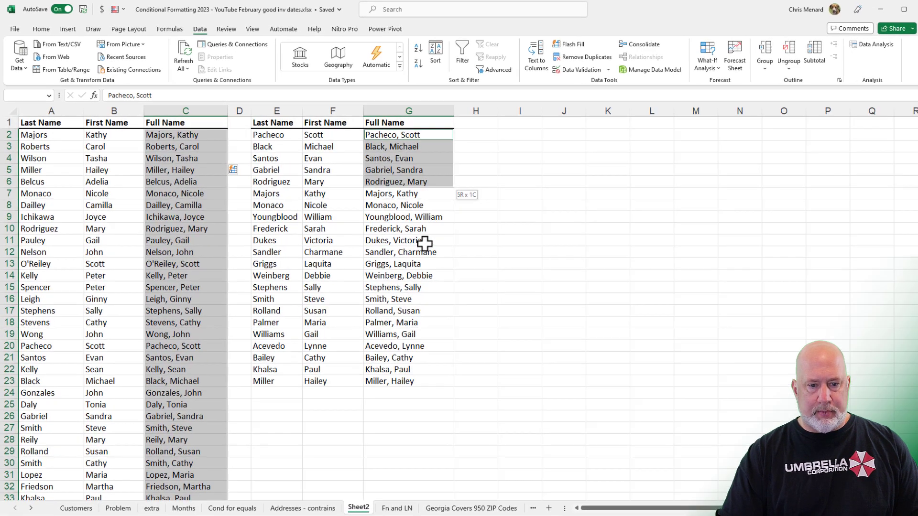
pyautogui.moveTo(405, 137); pyautogui.dragTo(406, 375)
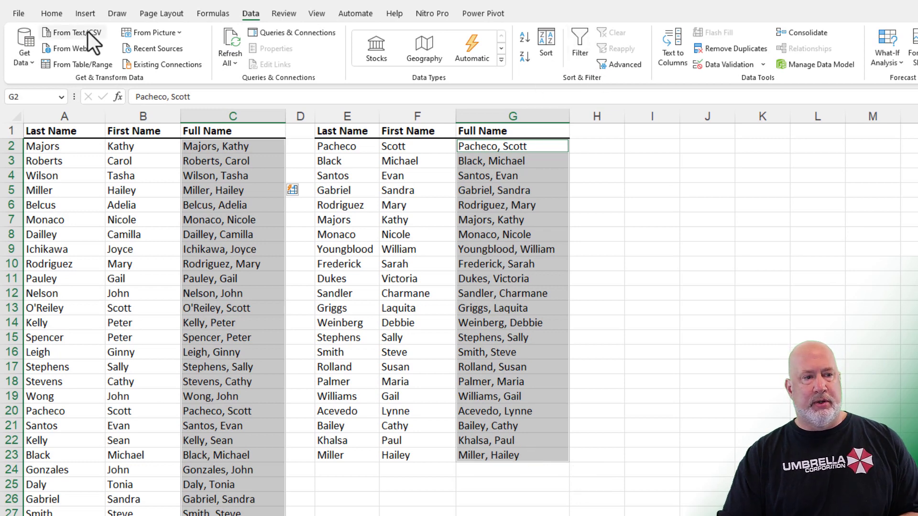
# Step: Apply a Duplicate Values rule with Light Red Fill and dark red text to both lists
pyautogui.click(52, 14)
pyautogui.click(588, 52)
pyautogui.moveTo(636, 89)
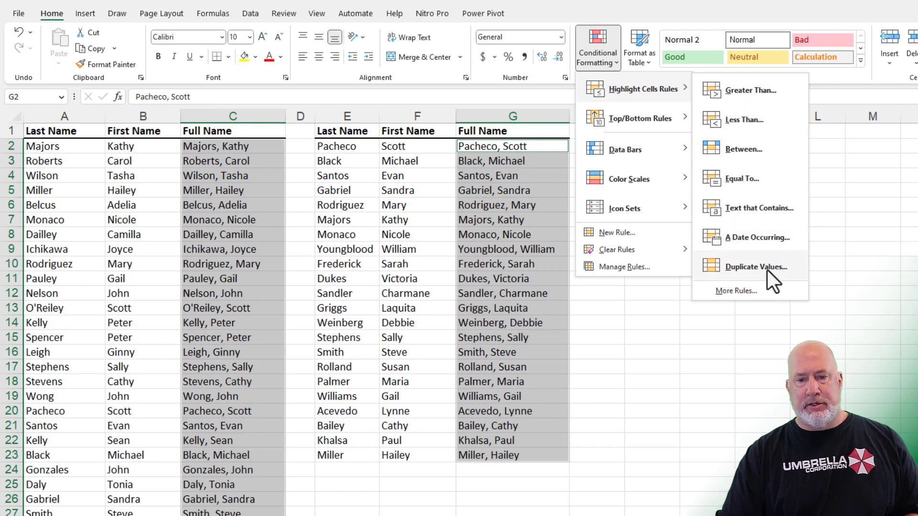
pyautogui.click(768, 271)
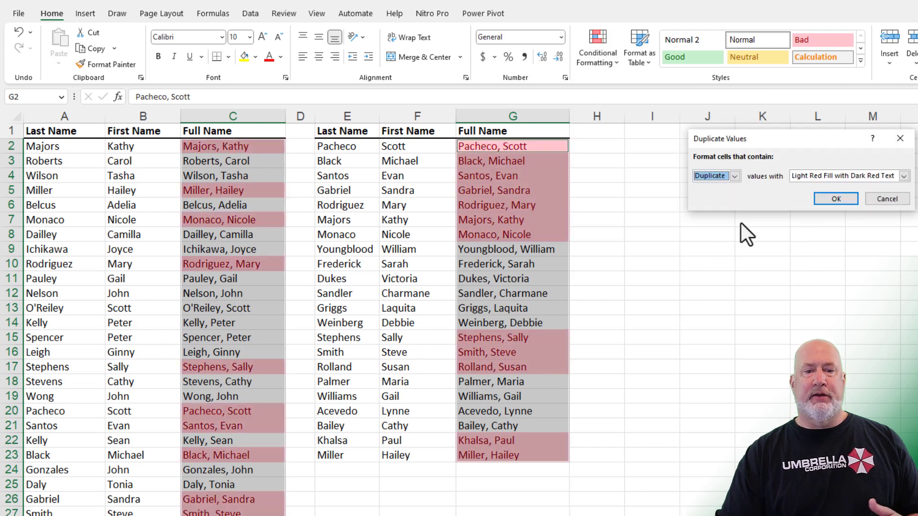
pyautogui.click(832, 199)
pyautogui.click(826, 194)
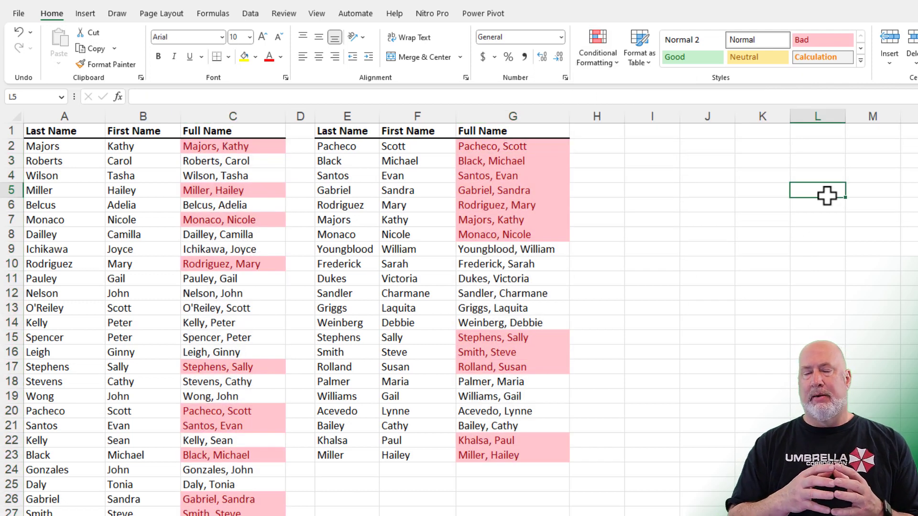